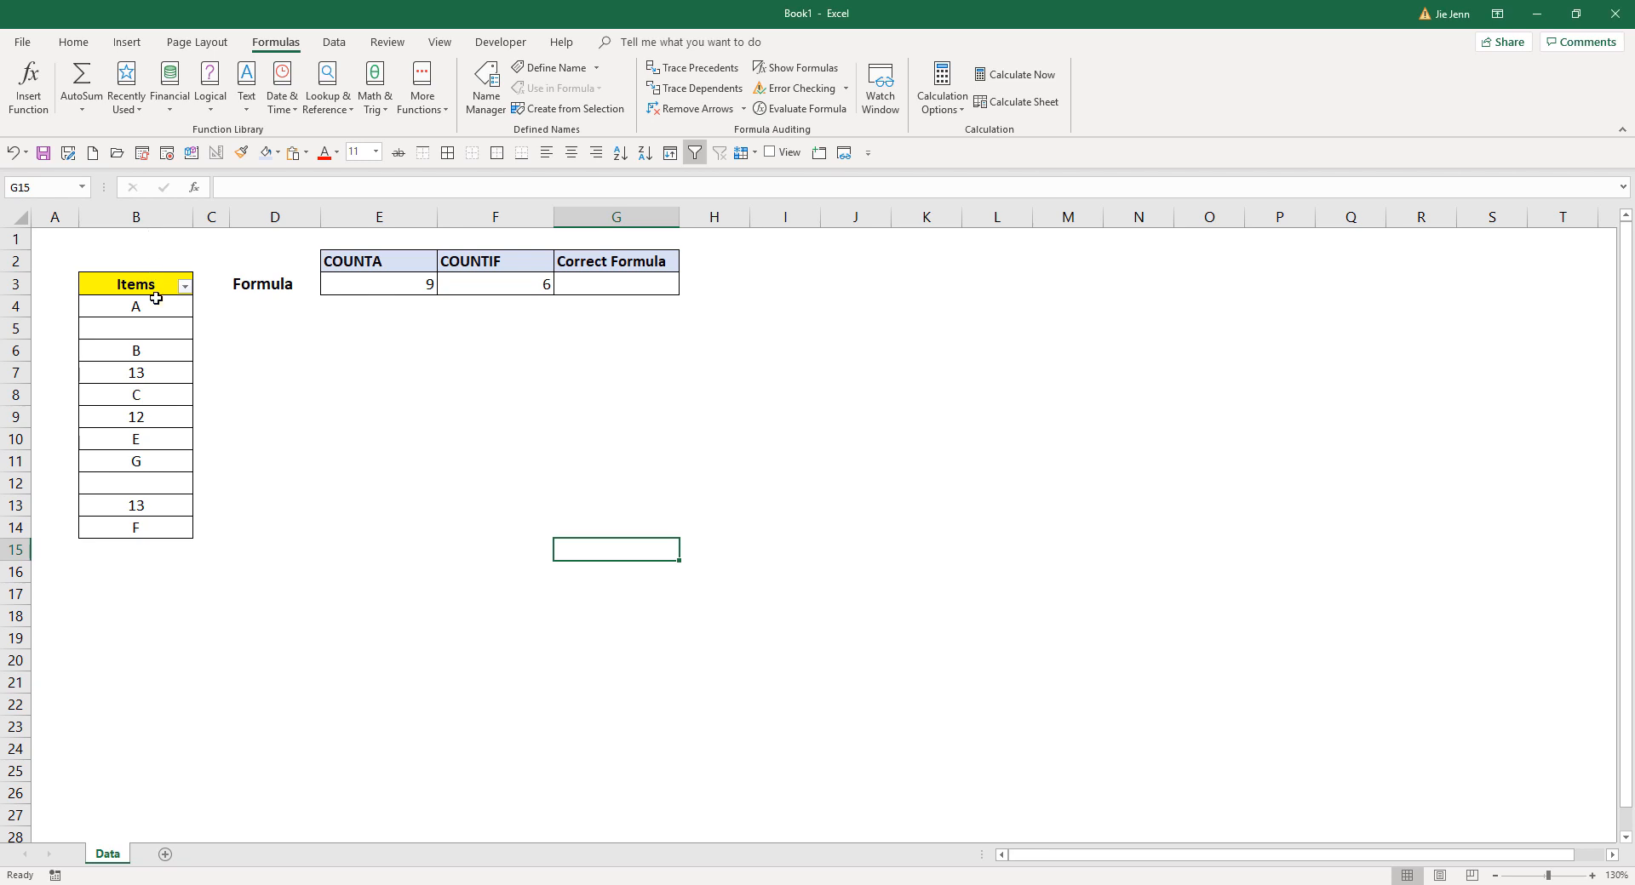
# - Examine the Items list, its filter options, and the COUNTA and COUNTIF formulas in E3 and F3
pyautogui.moveTo(157, 288); pyautogui.dragTo(155, 525)
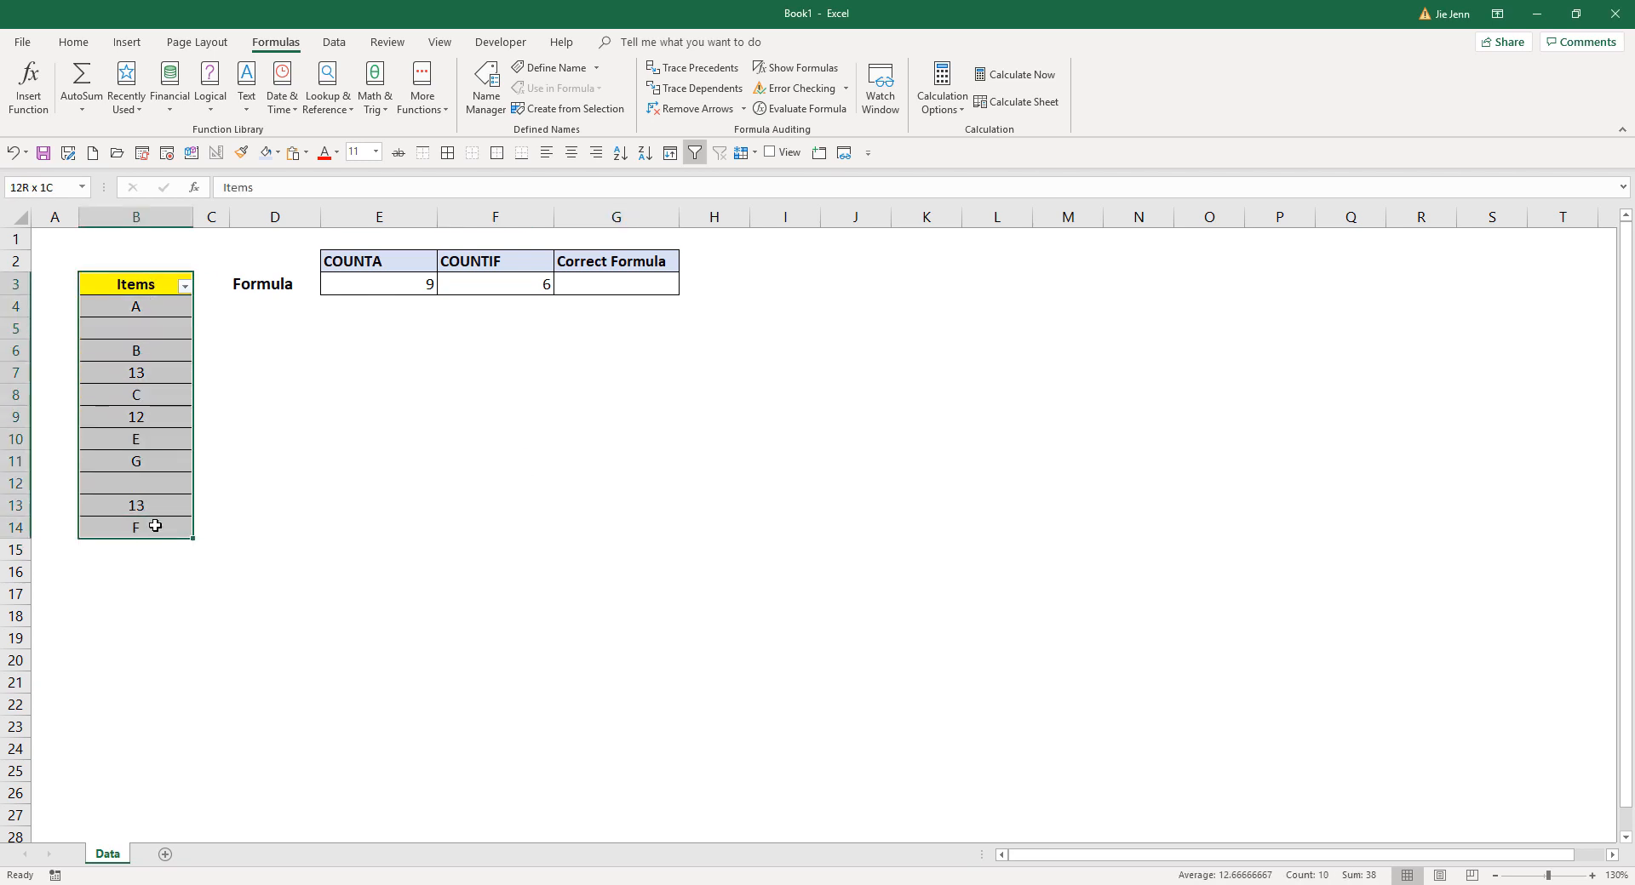
pyautogui.click(156, 308)
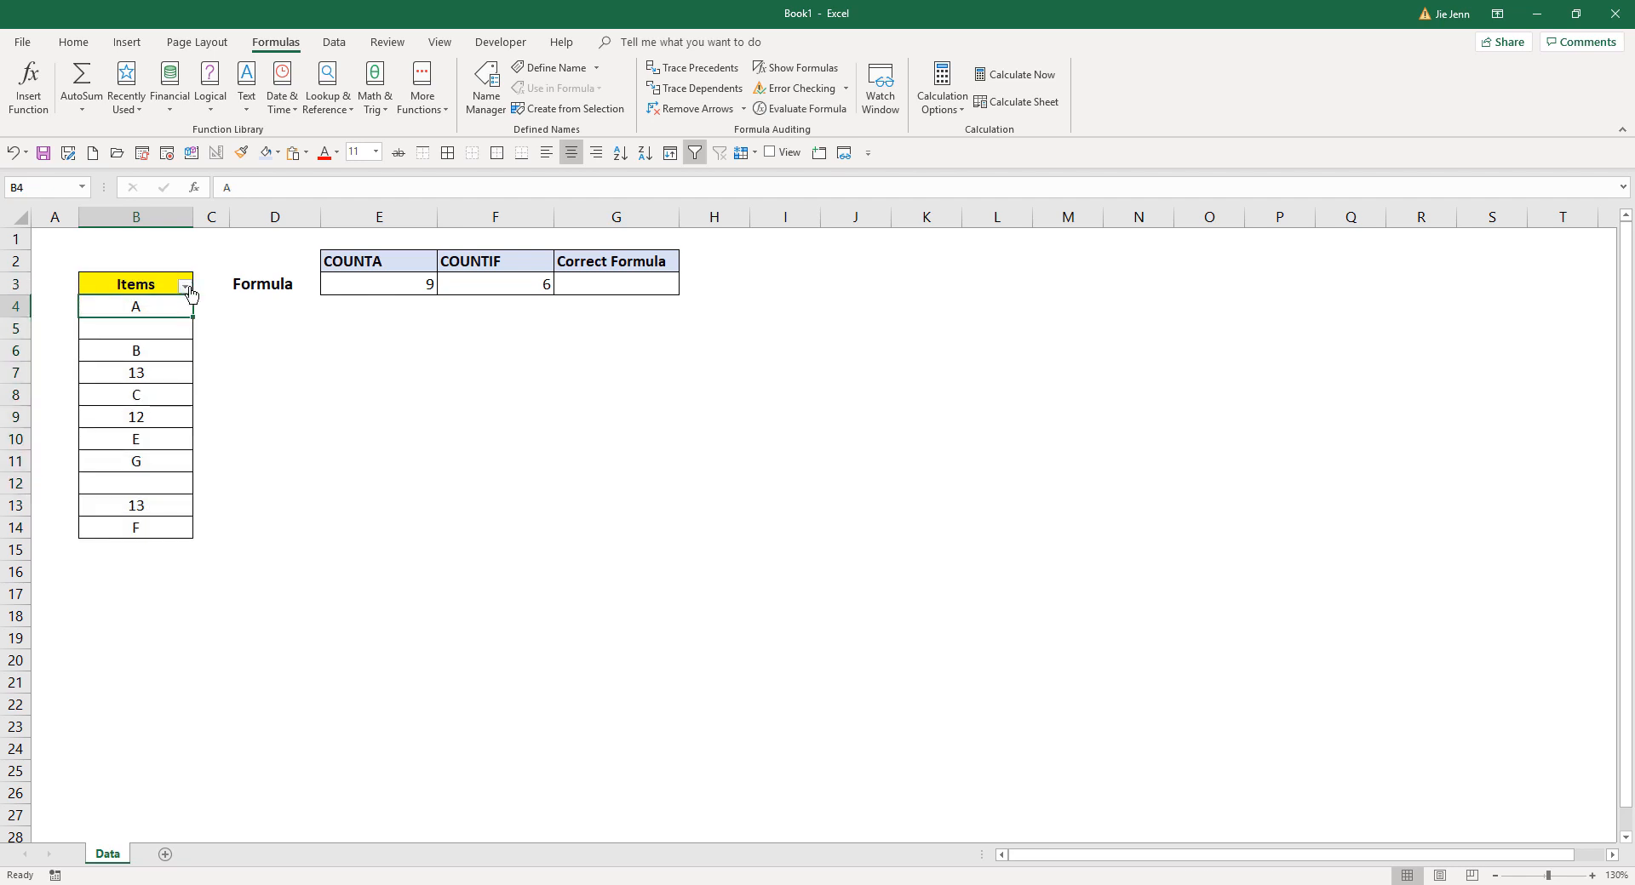
pyautogui.click(184, 286)
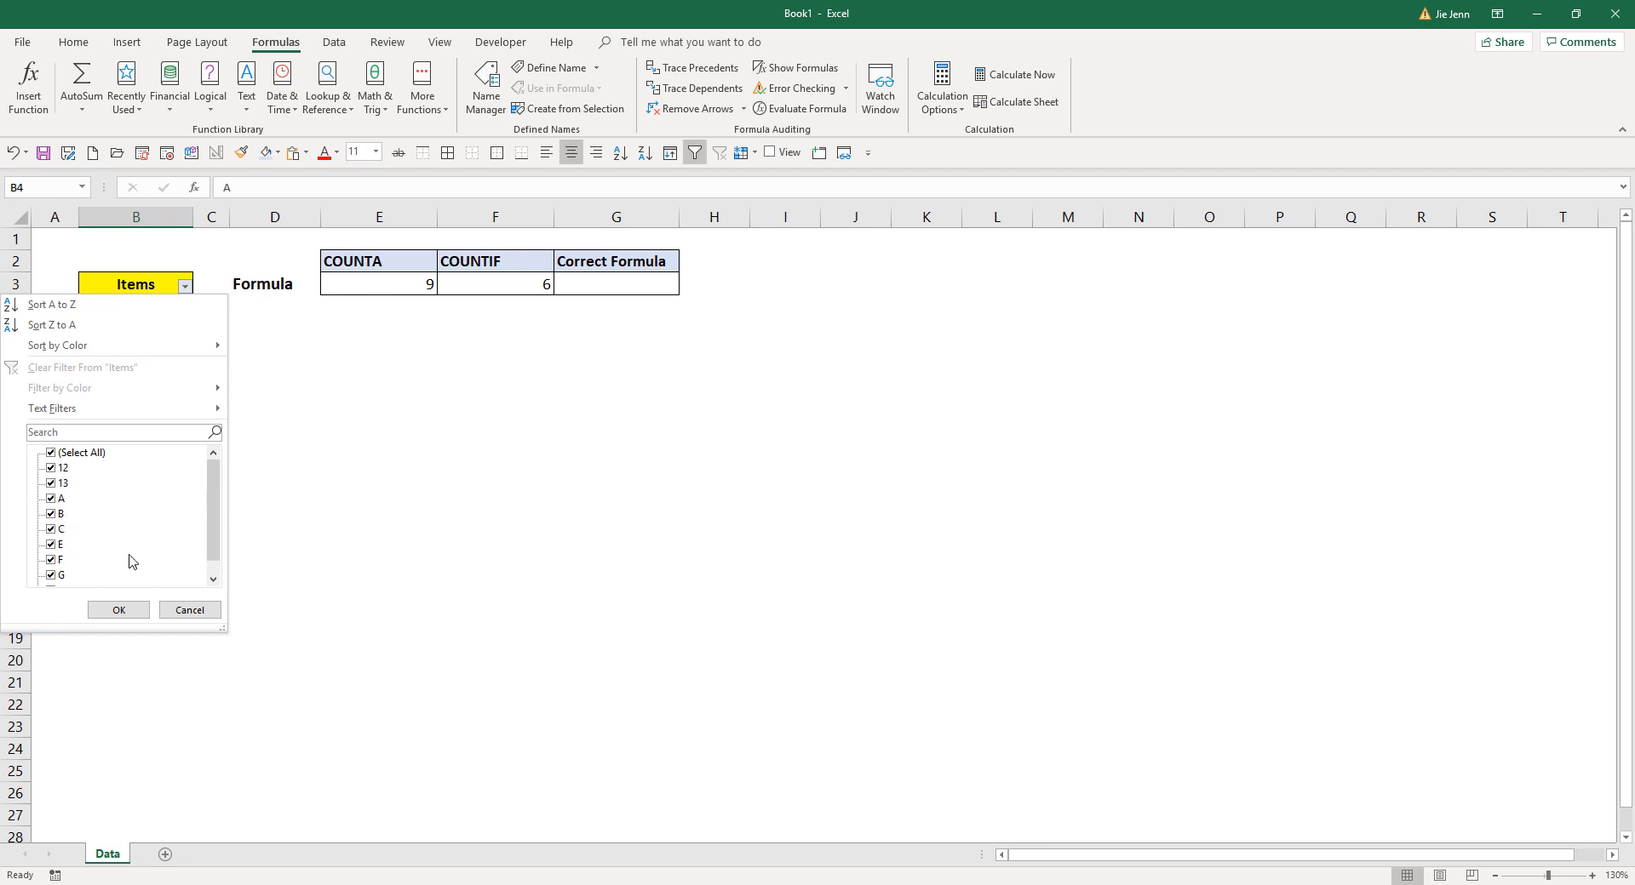
pyautogui.click(202, 610)
pyautogui.click(384, 284)
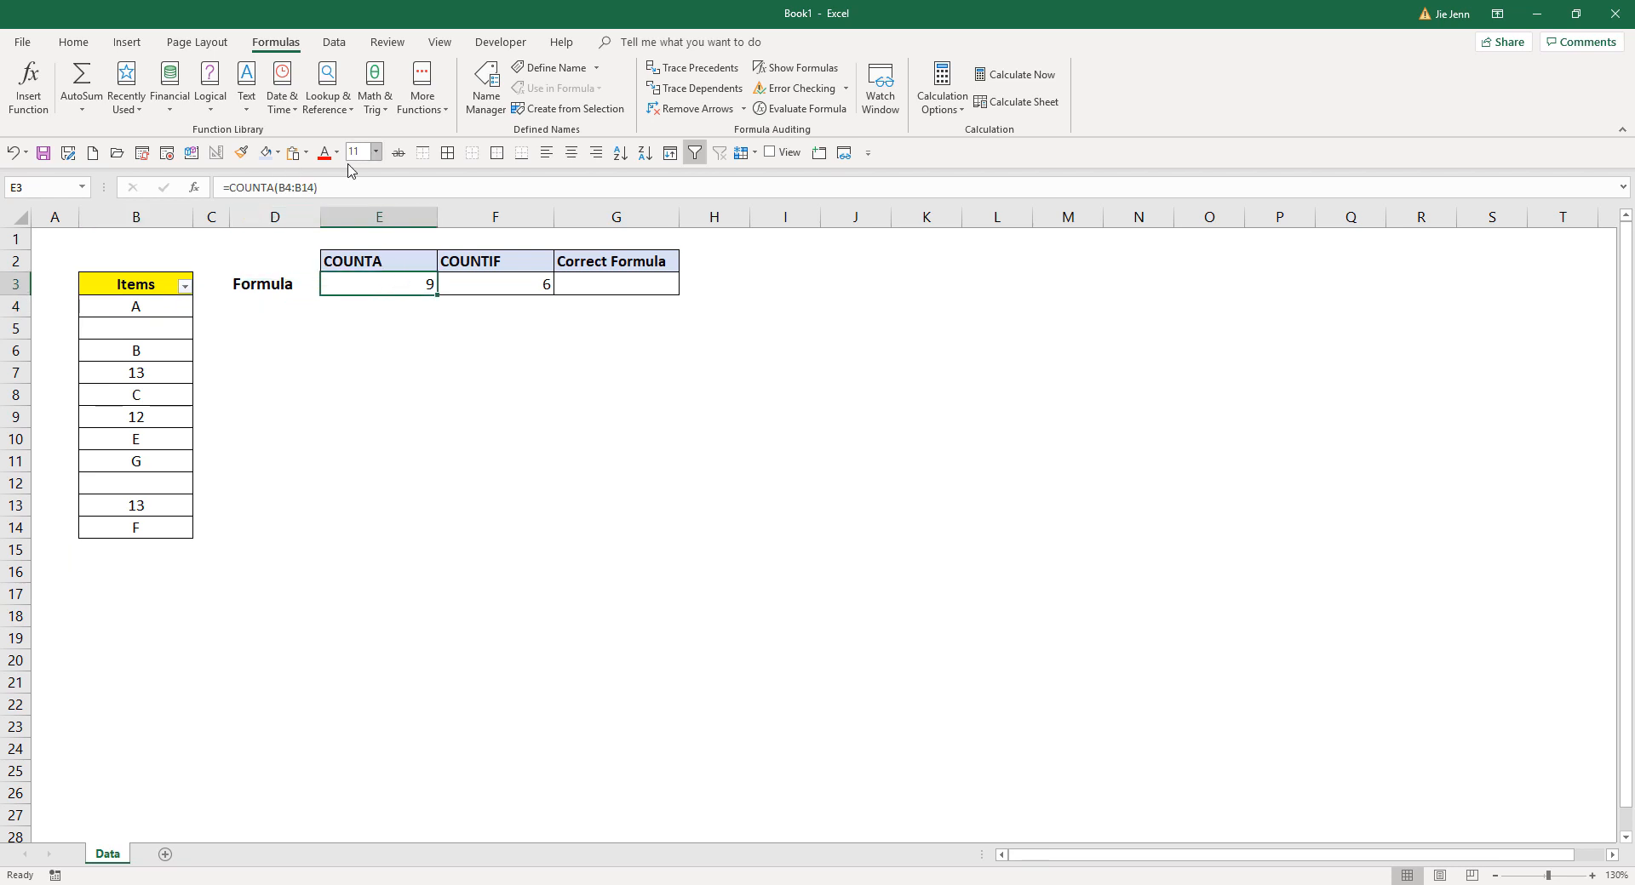
pyautogui.click(475, 288)
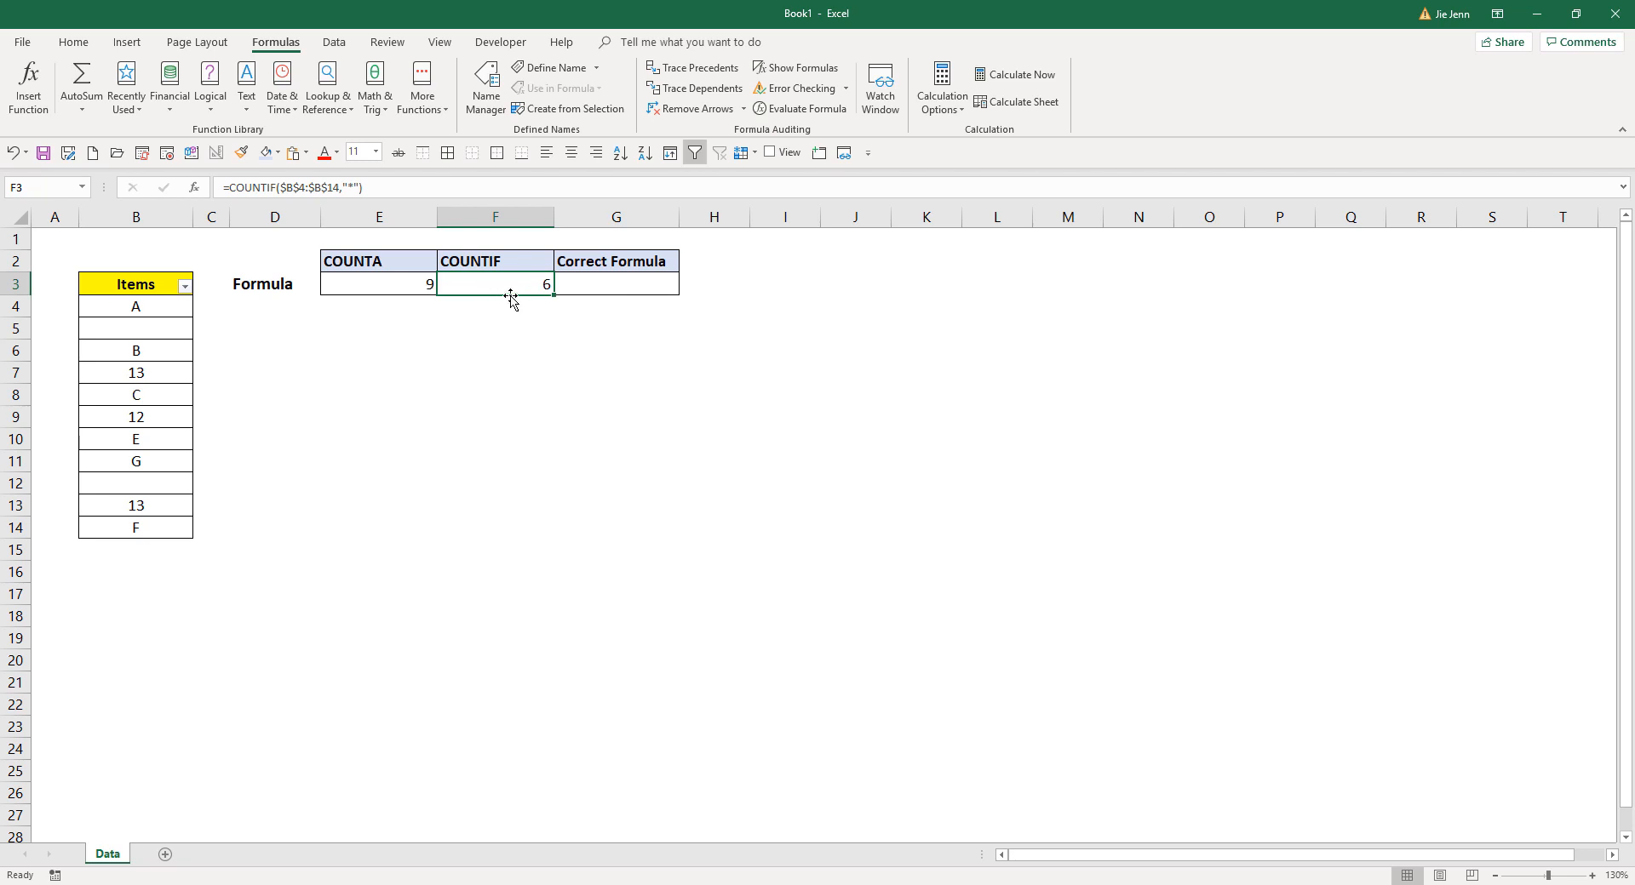
pyautogui.click(377, 286)
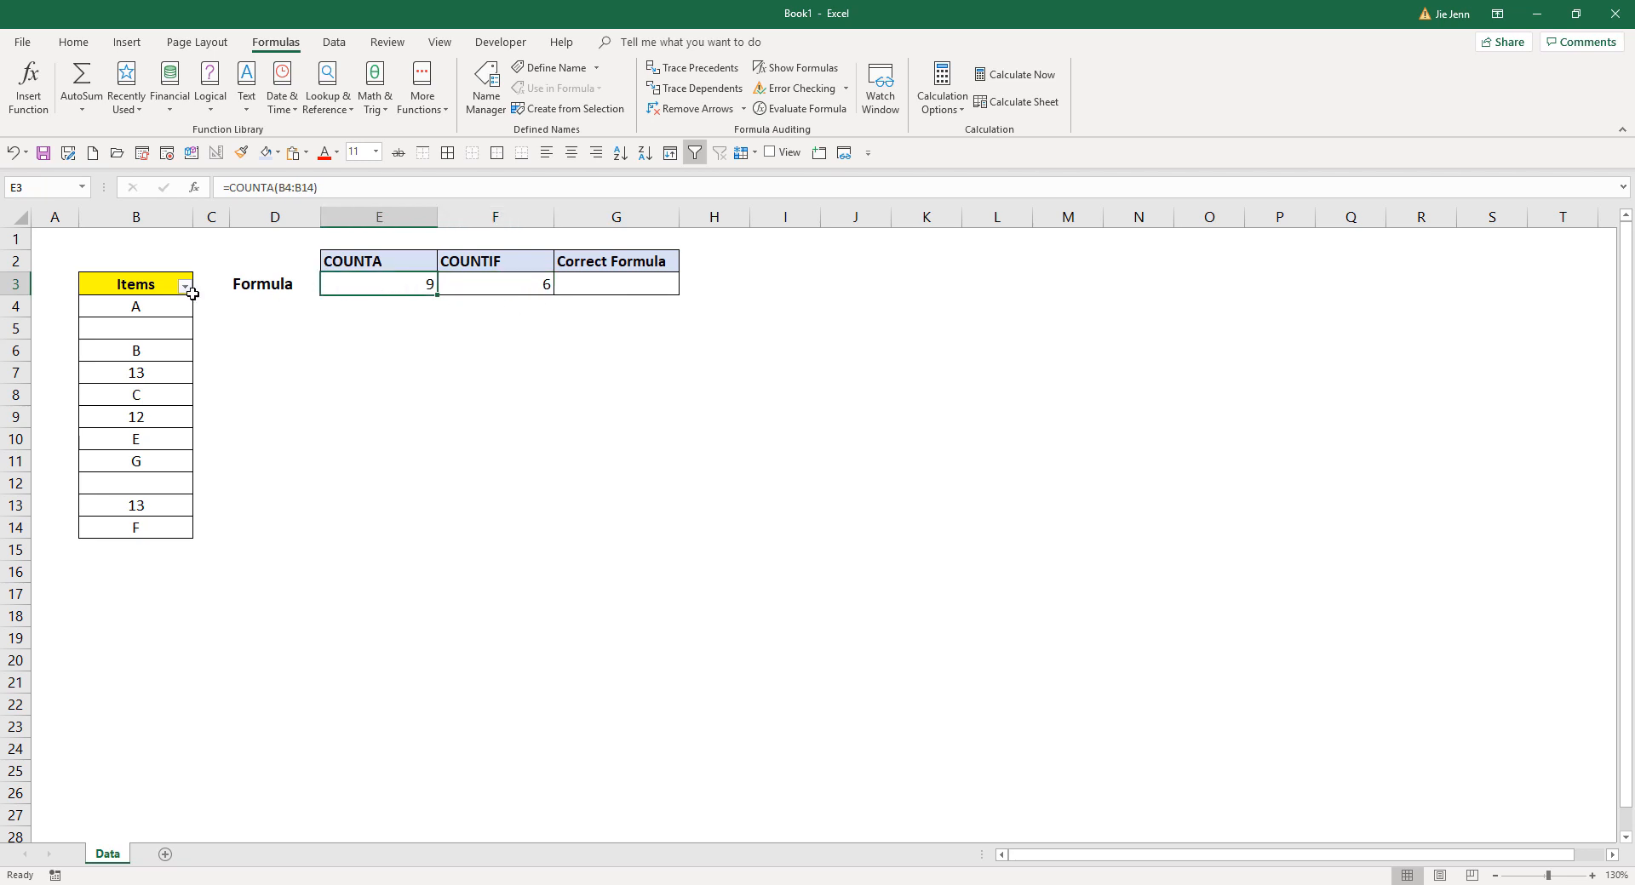
pyautogui.moveTo(135, 308); pyautogui.dragTo(136, 529)
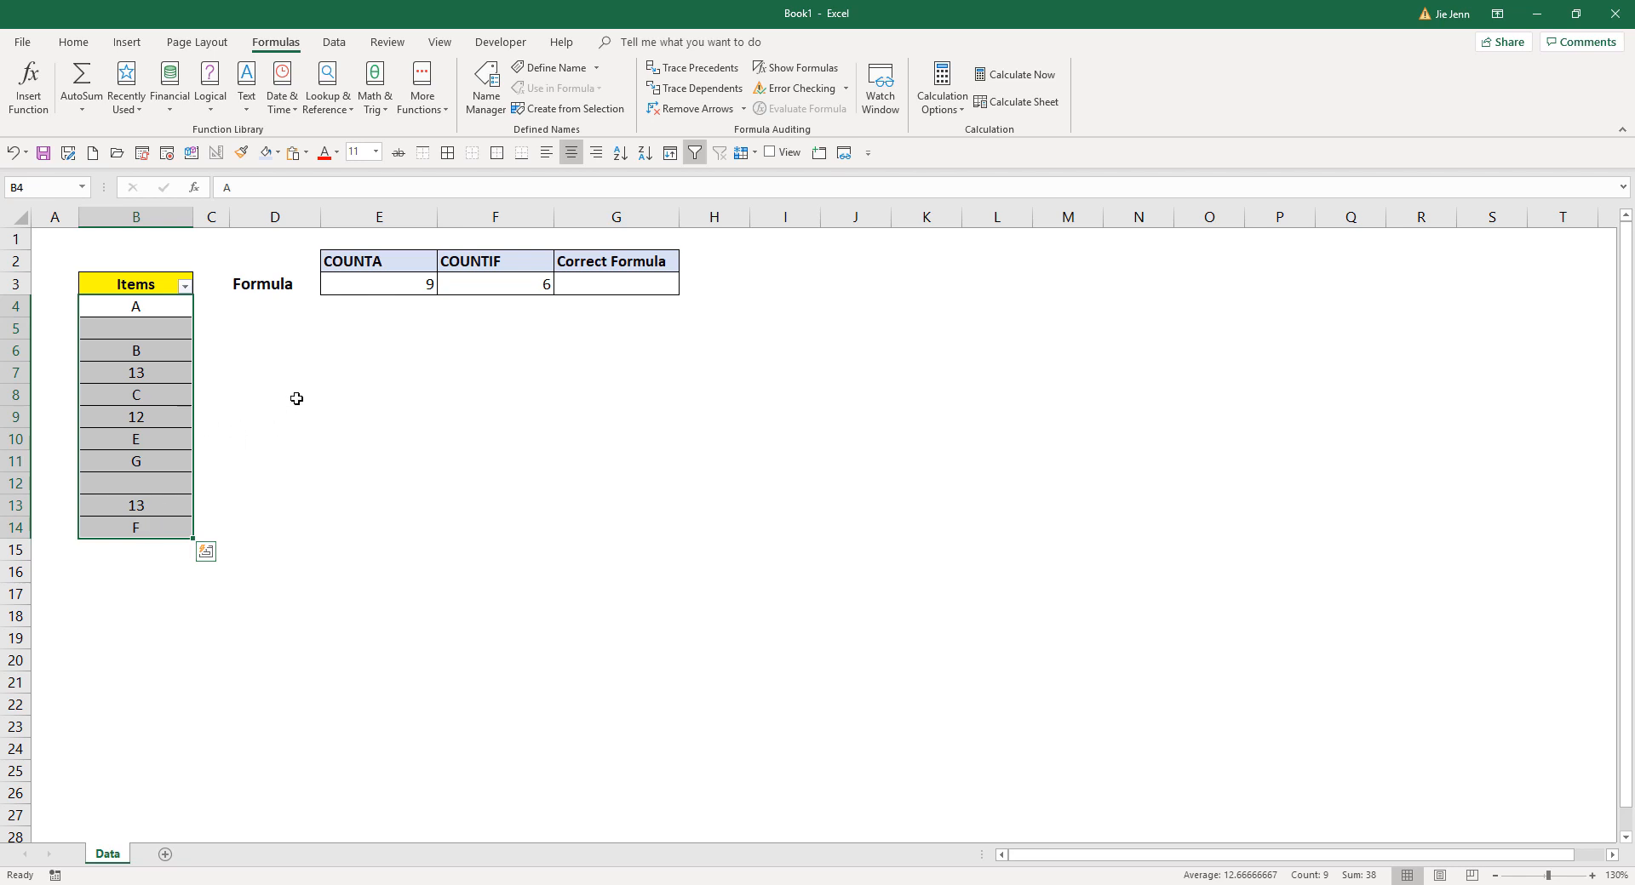
pyautogui.click(364, 290)
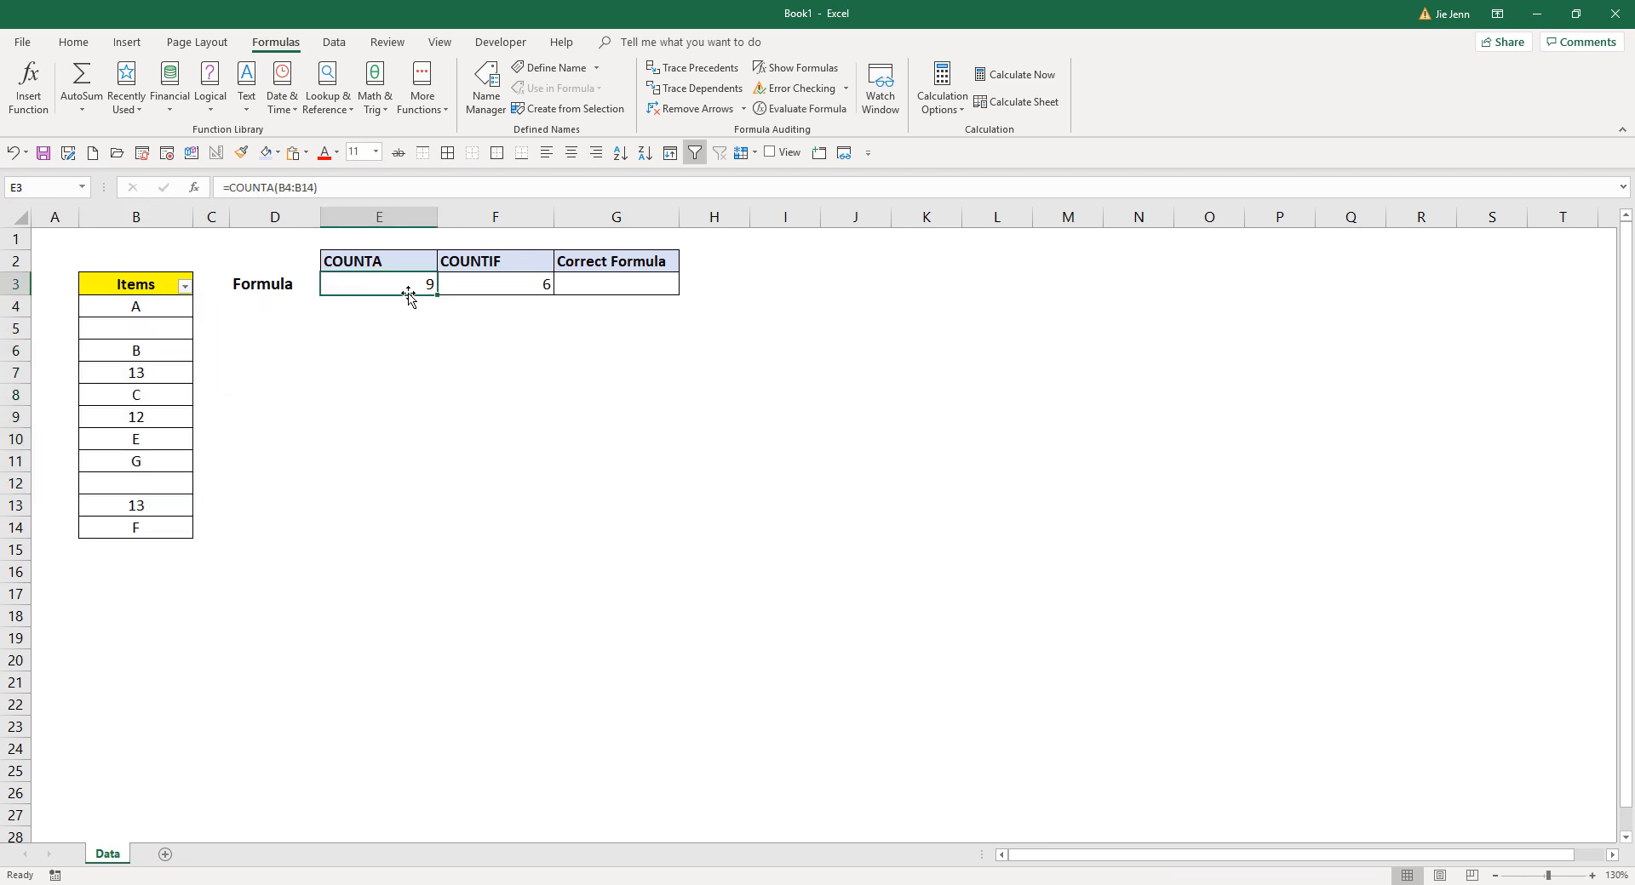
# - Filter the Items column to hide the values 12, A and B
pyautogui.click(185, 287)
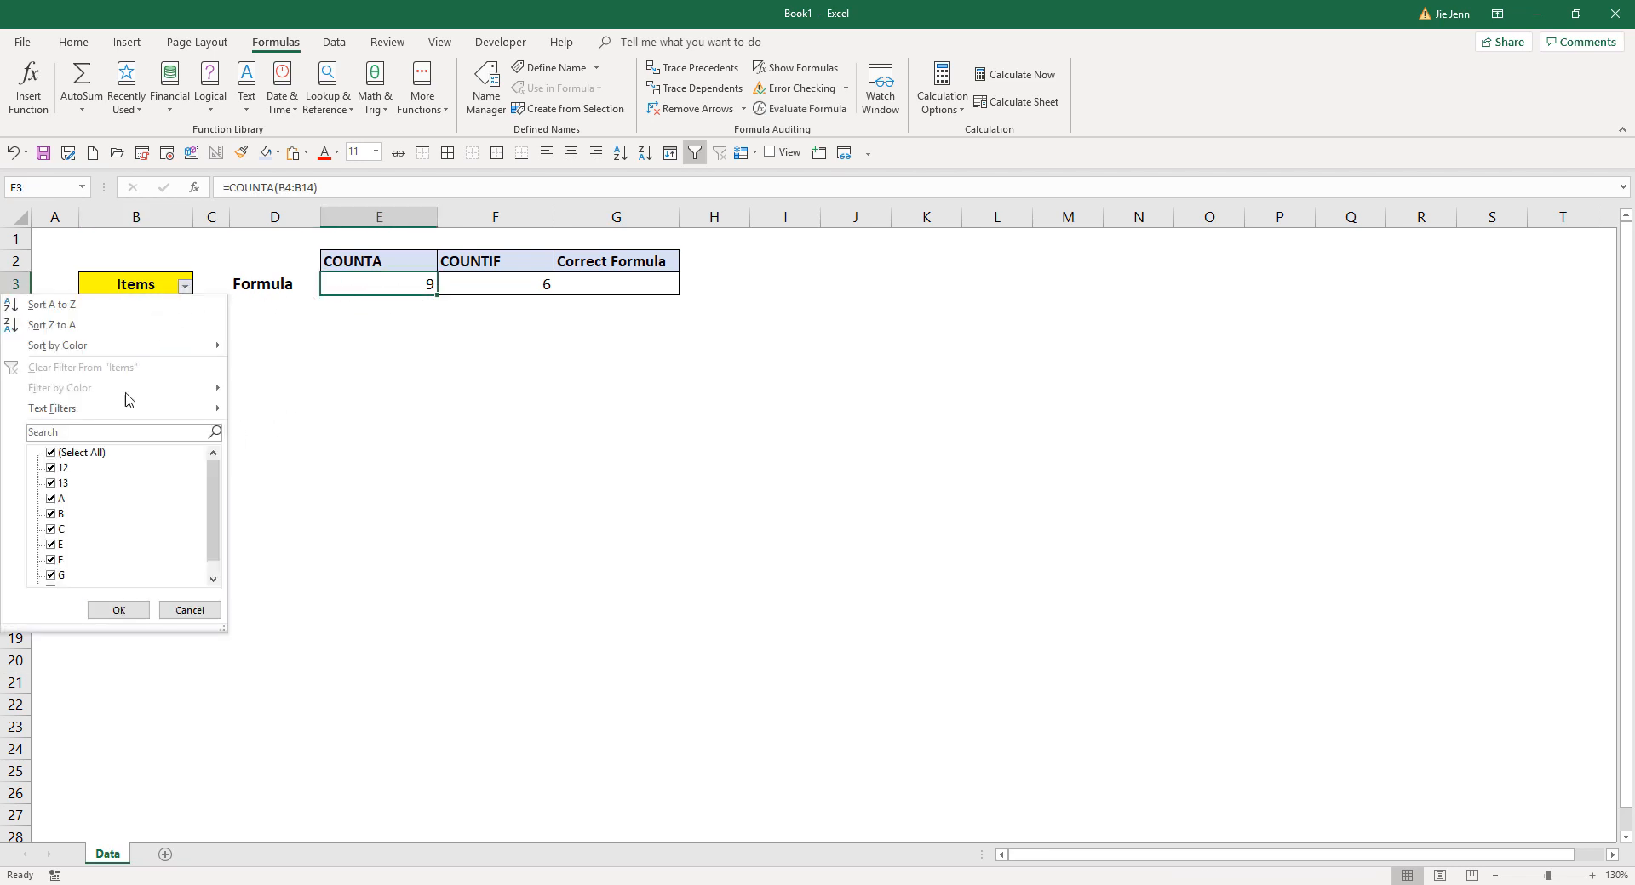
pyautogui.click(52, 469)
pyautogui.click(52, 499)
pyautogui.click(51, 515)
pyautogui.click(125, 611)
pyautogui.click(120, 610)
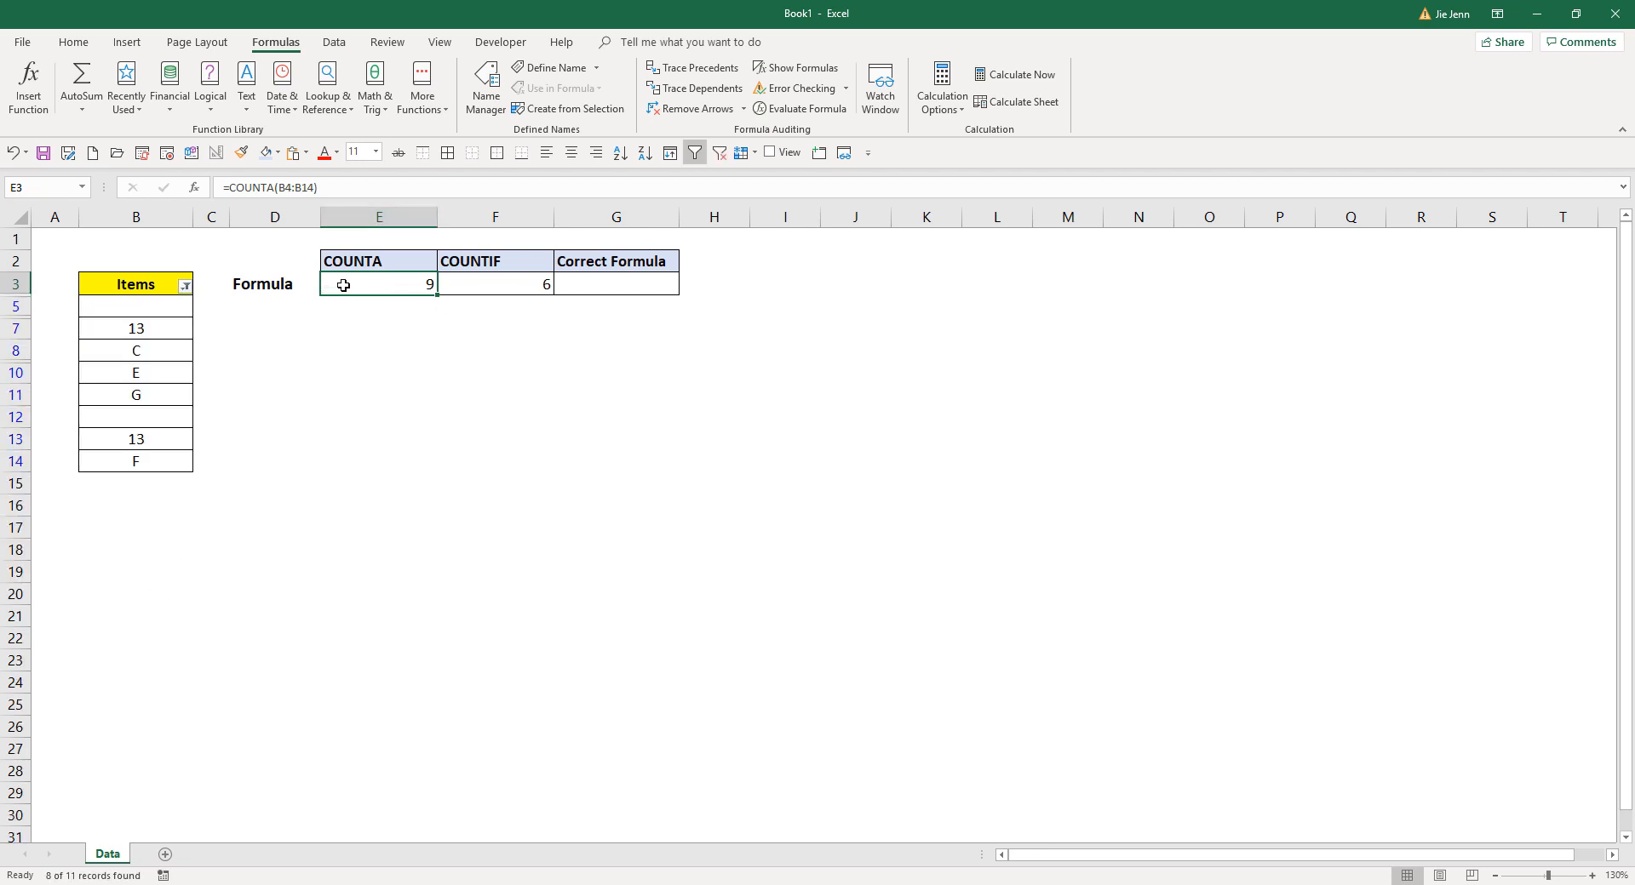
# - Delete the entire COUNTIF column F from the sheet
pyautogui.click(514, 285)
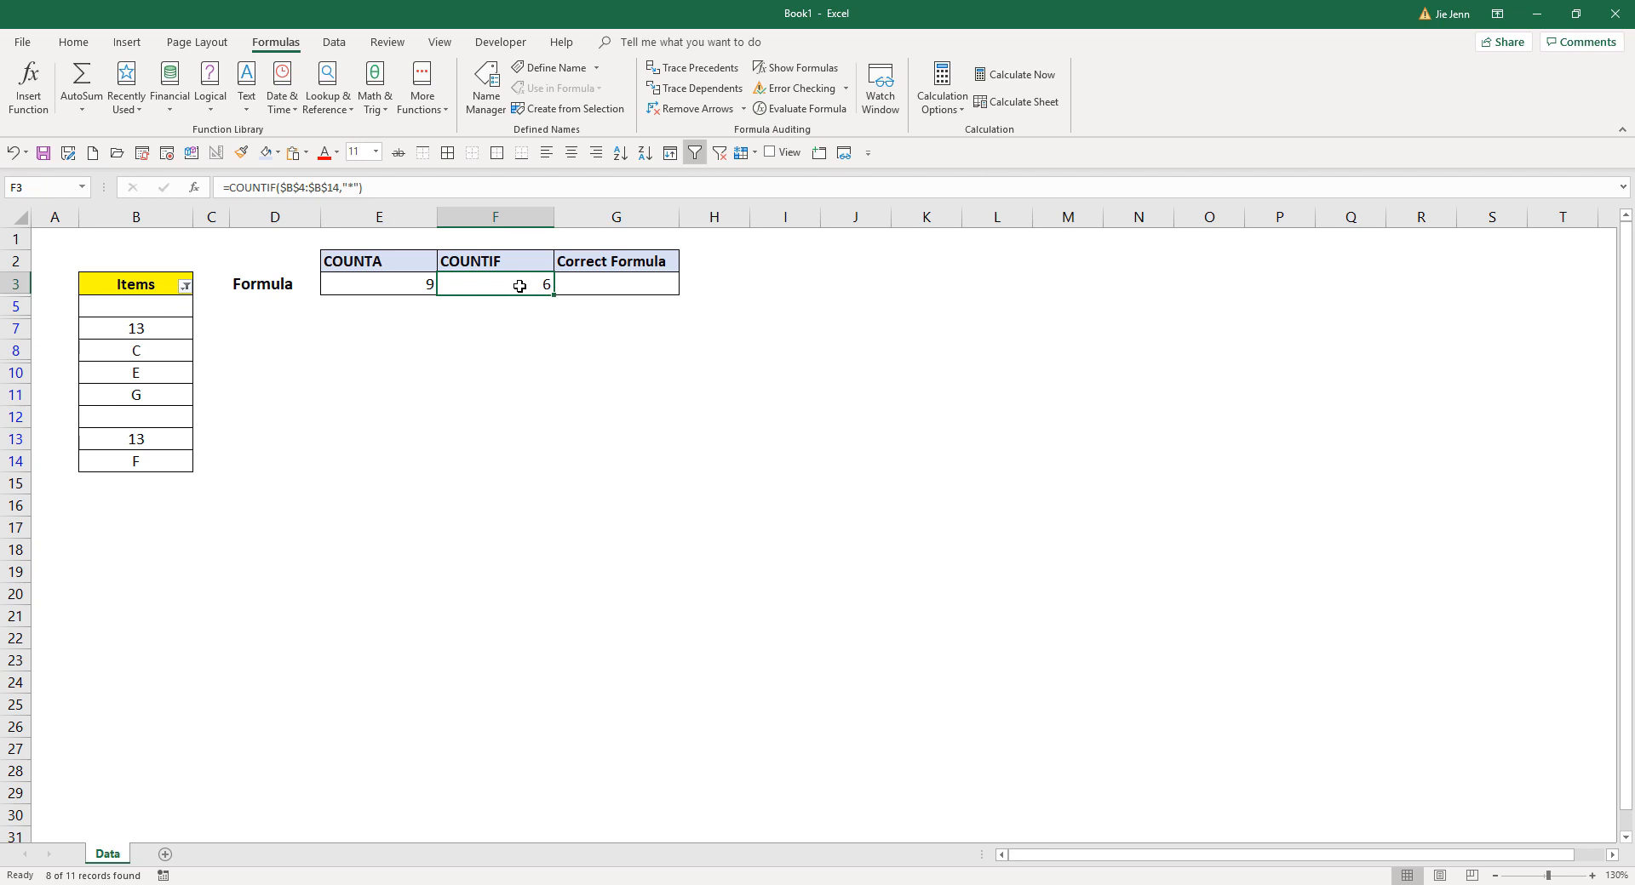
pyautogui.click(511, 219)
pyautogui.rightClick(511, 222)
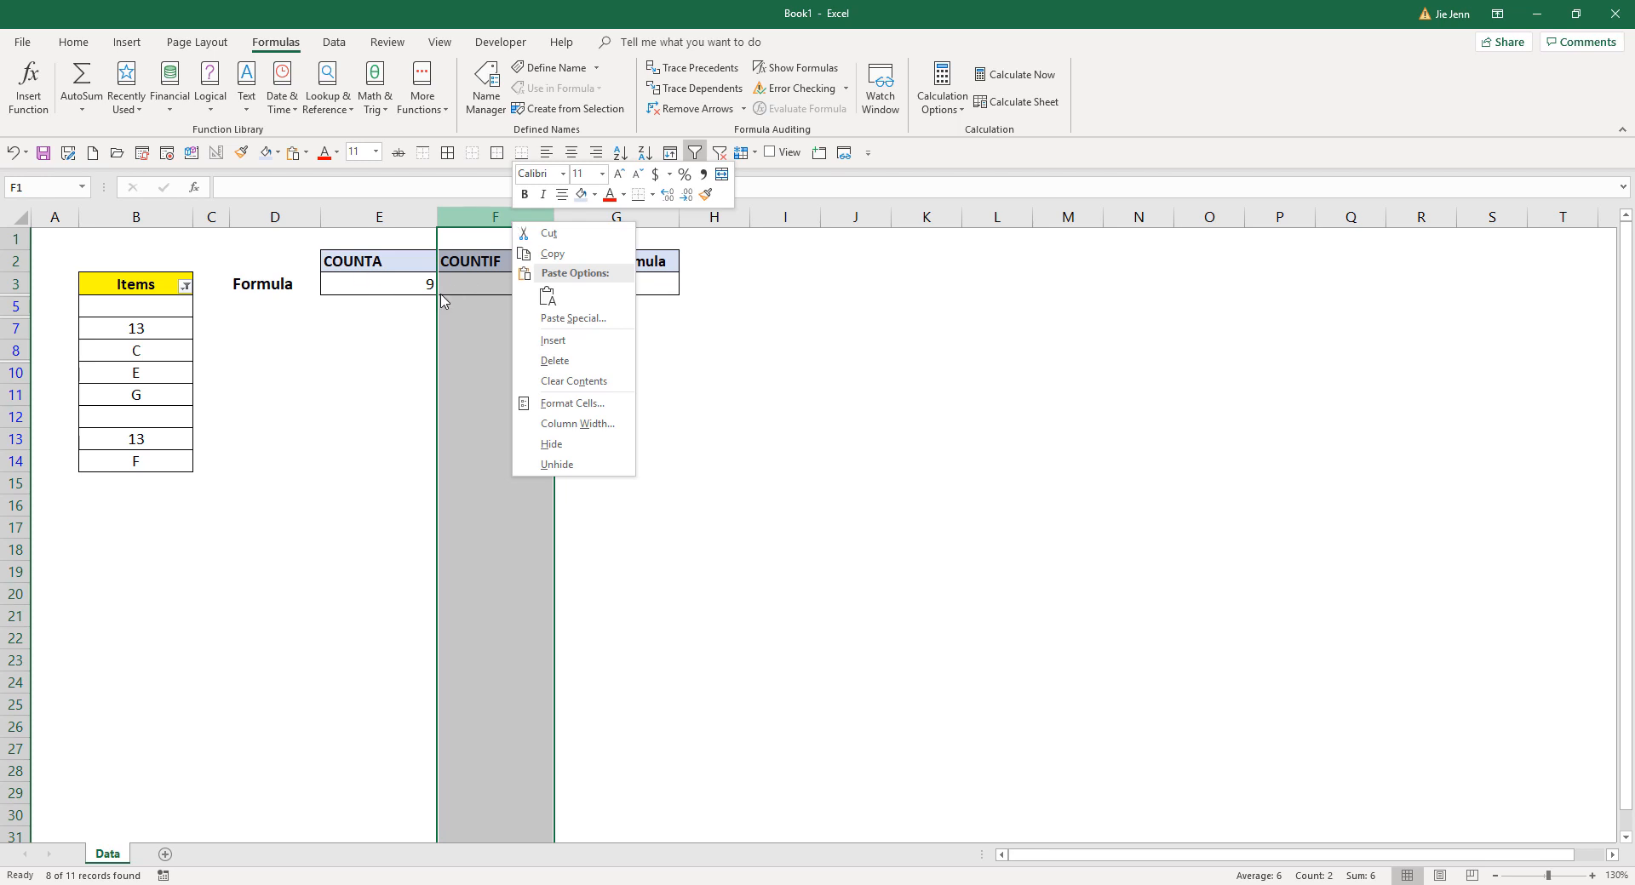
pyautogui.click(479, 211)
pyautogui.rightClick(479, 211)
pyautogui.click(524, 352)
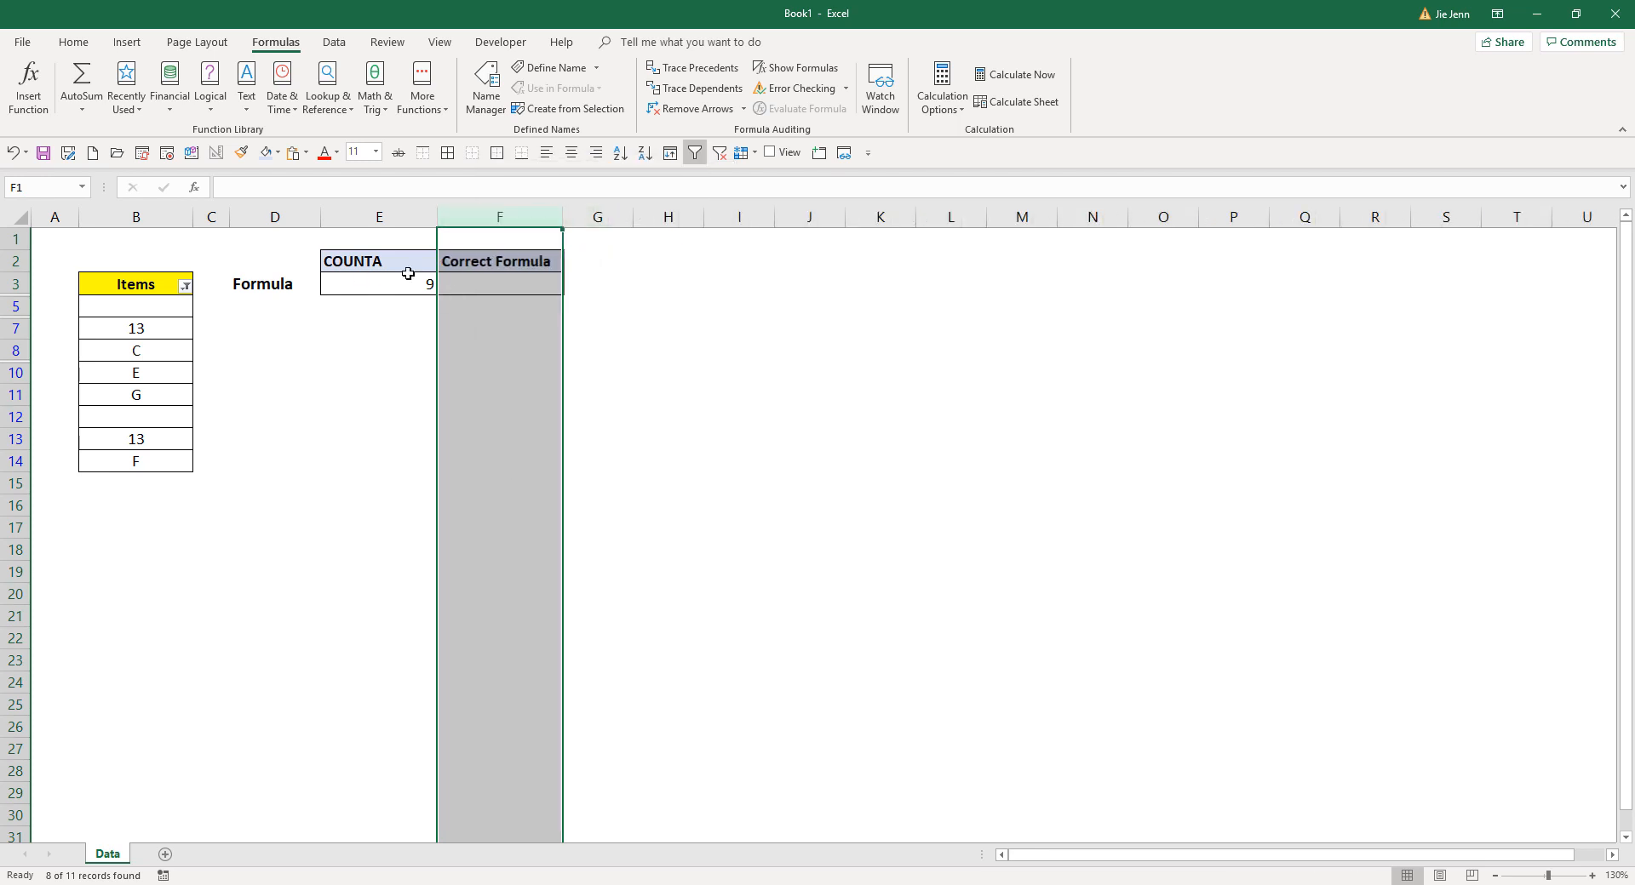
# - Check the visible items against the formula cells and enter the expected count 6 in G3
pyautogui.click(426, 285)
pyautogui.click(497, 287)
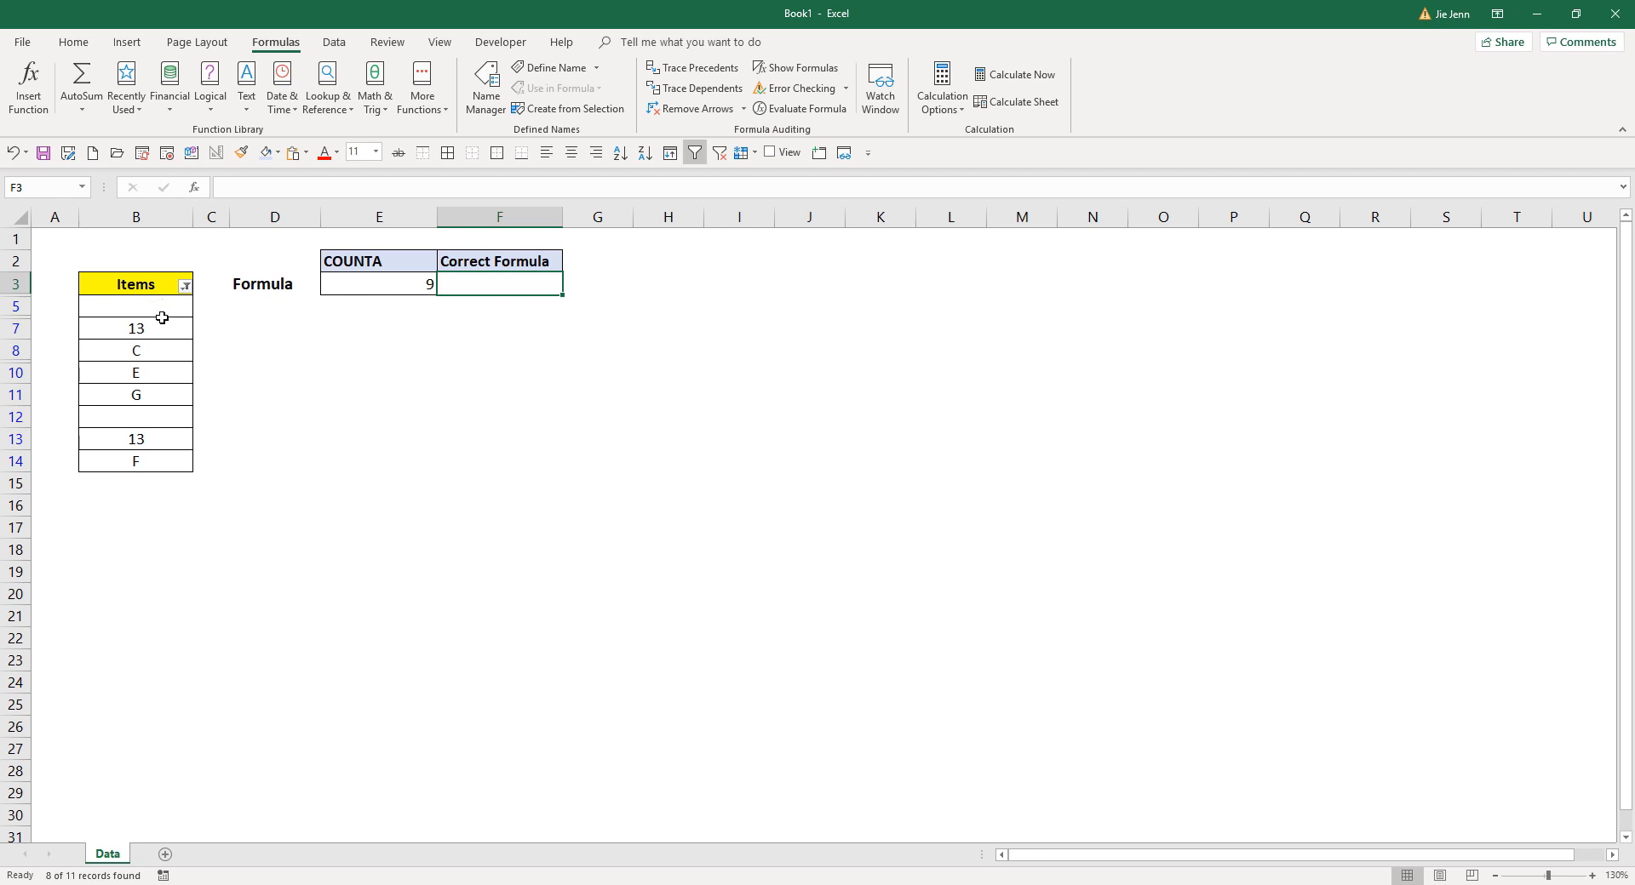
pyautogui.moveTo(162, 322); pyautogui.dragTo(164, 461)
pyautogui.click(481, 285)
pyautogui.click(604, 283)
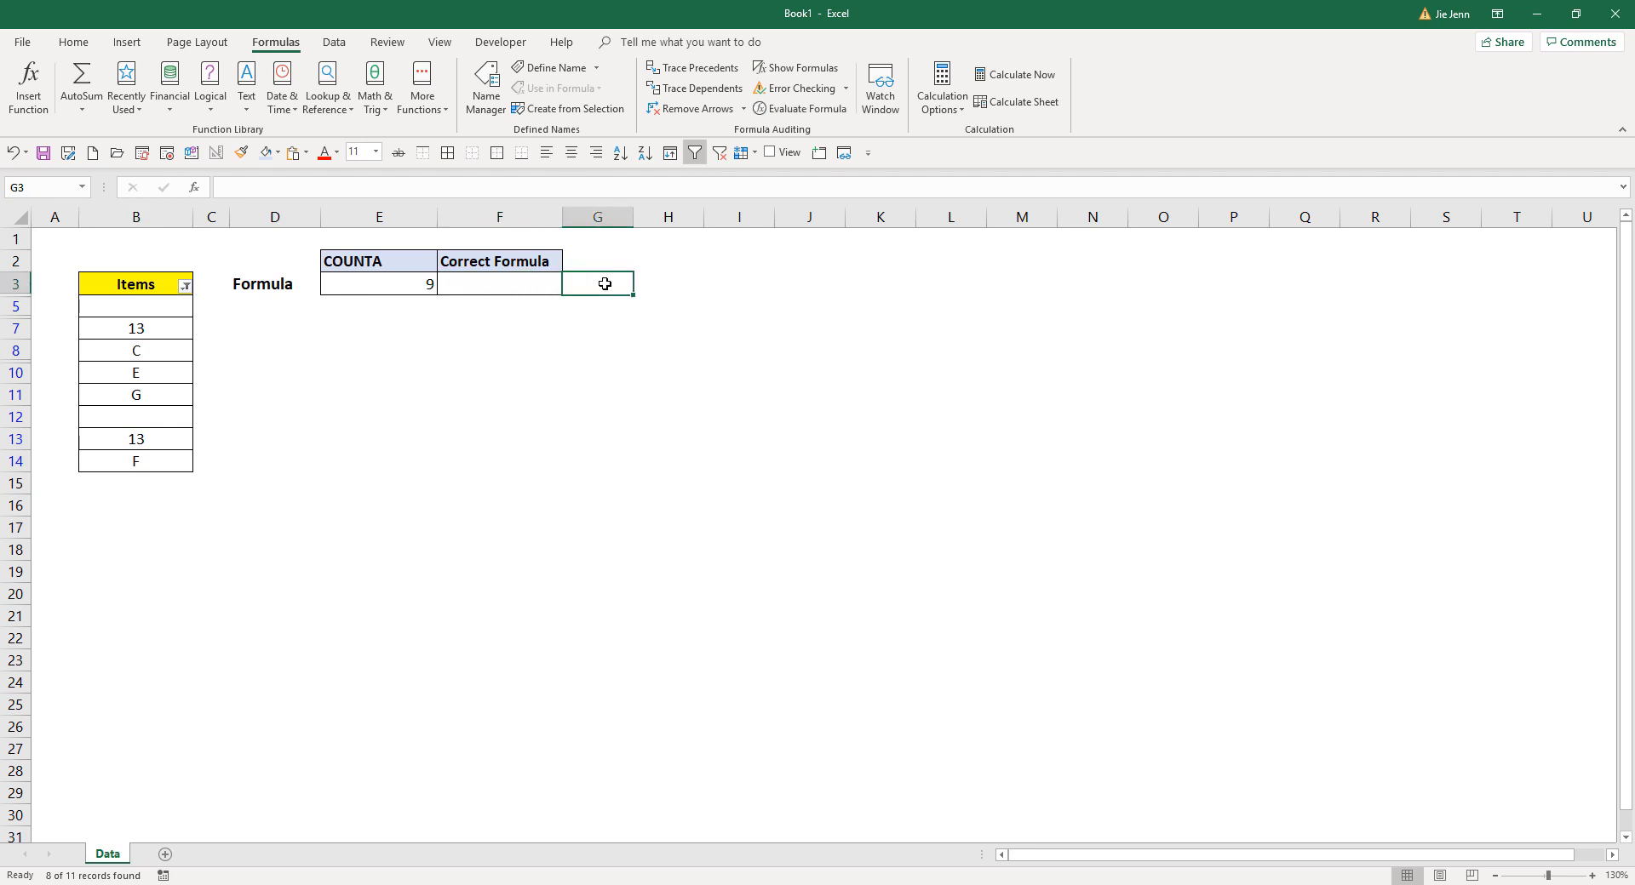
pyautogui.write('6')
pyautogui.press('Return')
# - Start a SUBTOTAL formula in cell F3 under Correct Formula
pyautogui.click(494, 286)
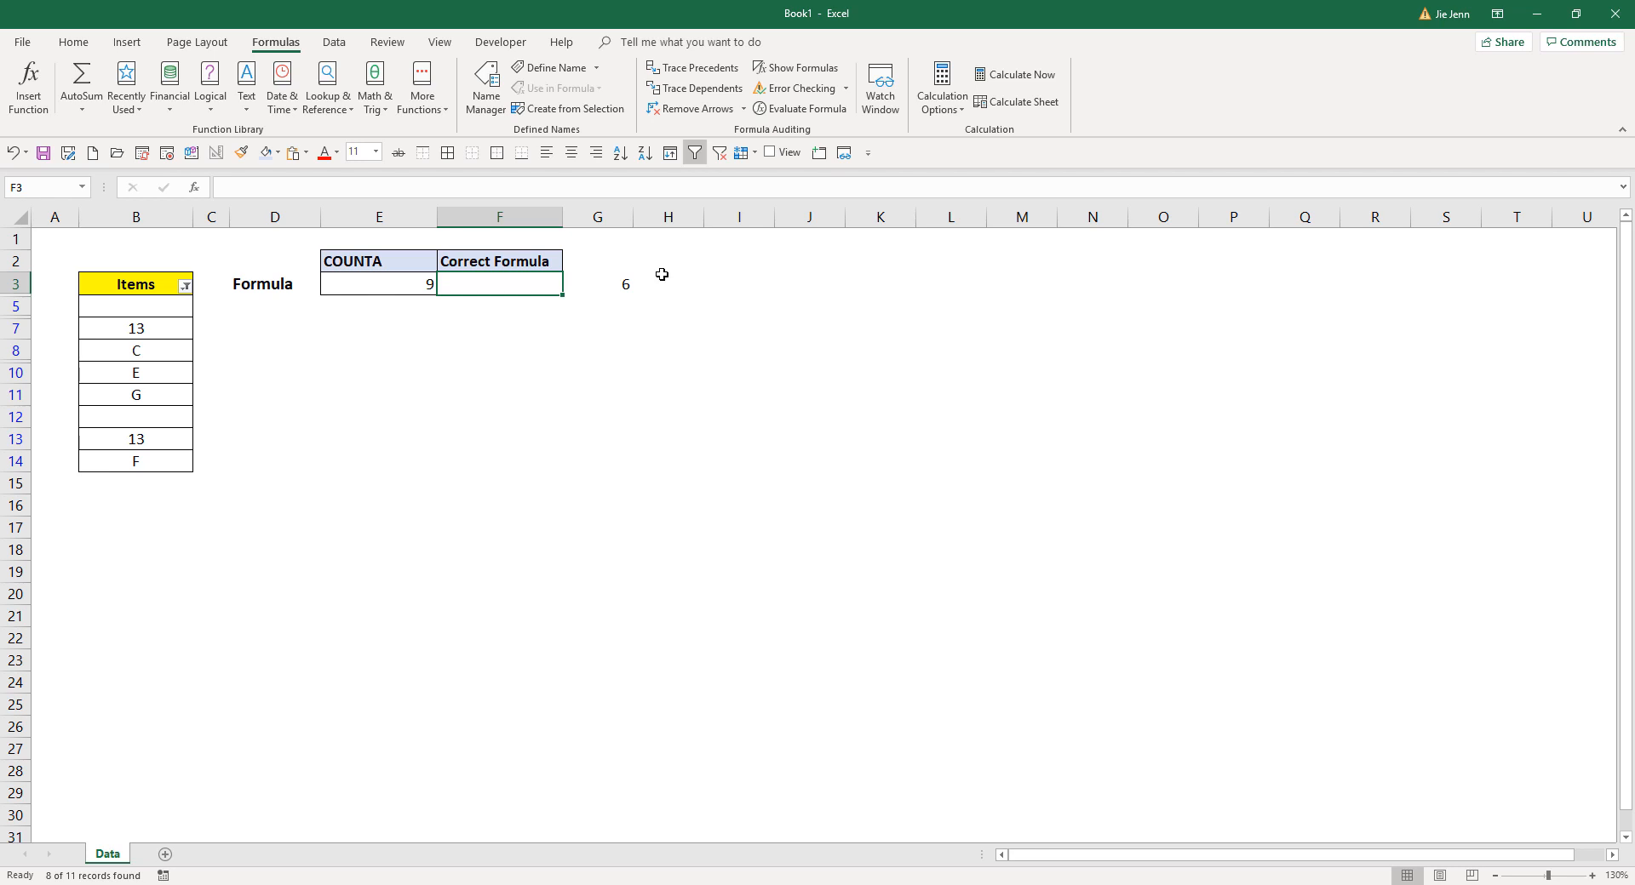
pyautogui.write('=subt')
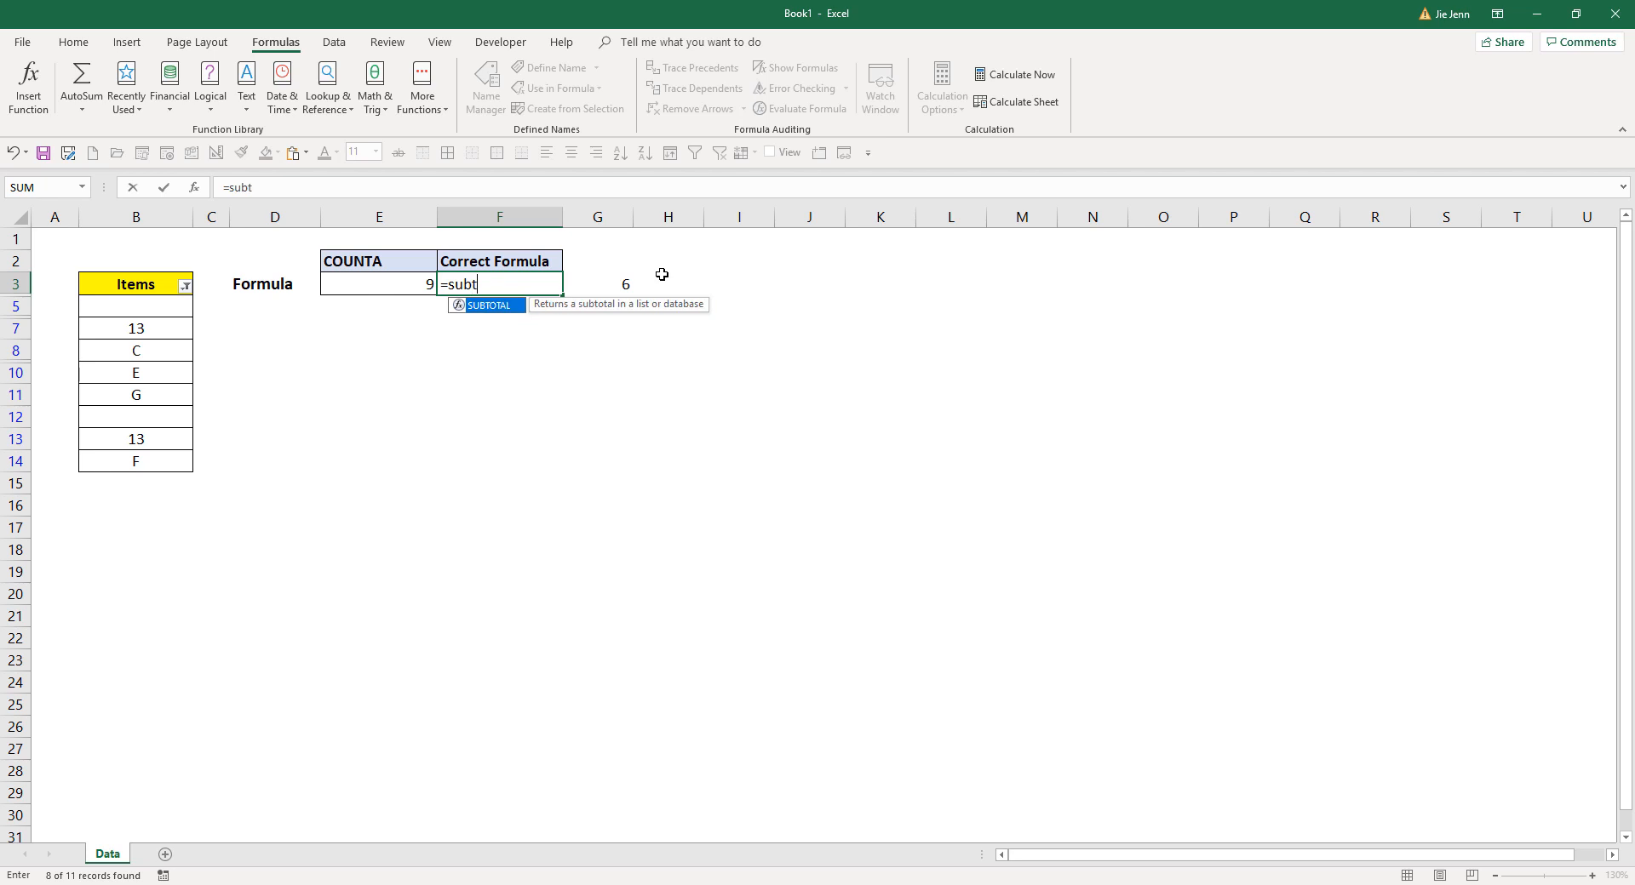
pyautogui.press('Tab')
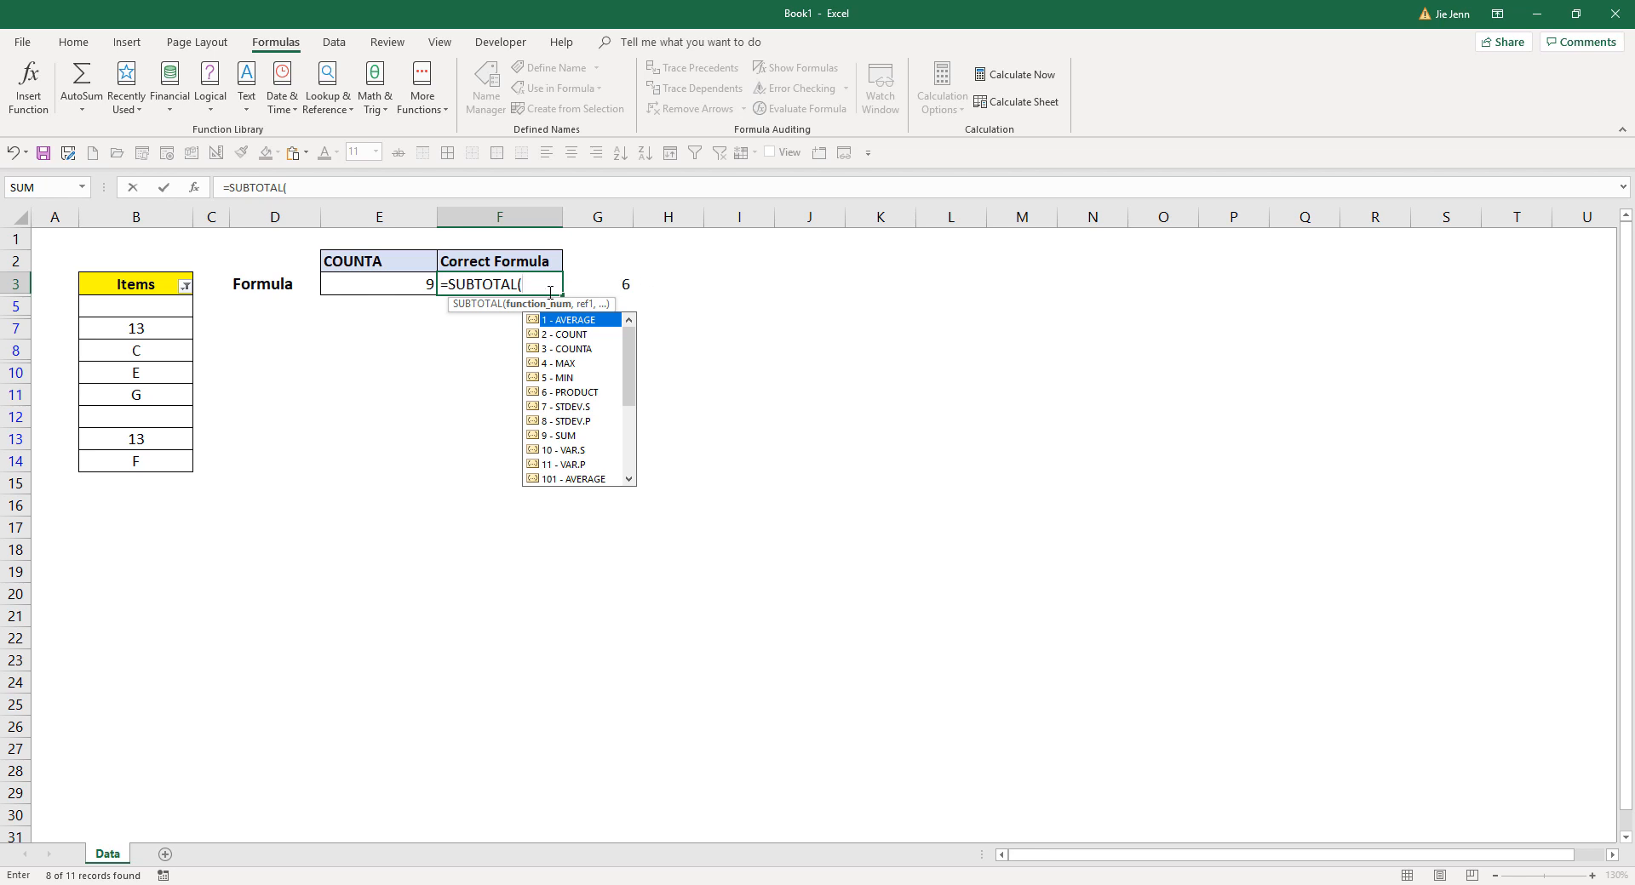
# - Examine the SUBTOTAL function number list, comparing options 1 to 11 with options 101 to 111
pyautogui.moveTo(626, 350); pyautogui.dragTo(628, 443)
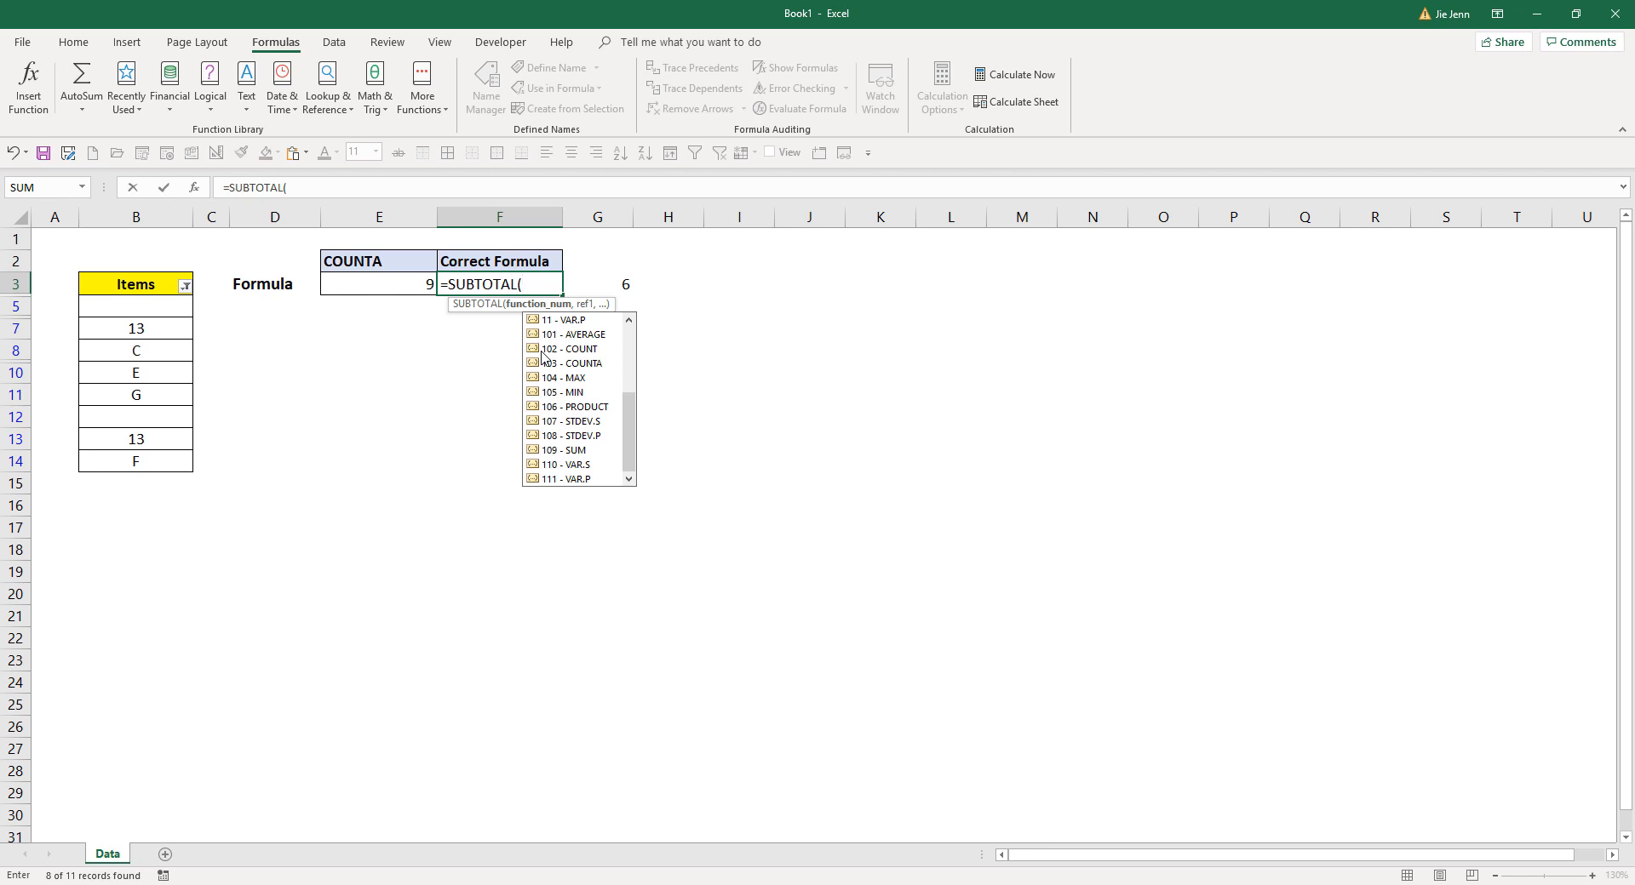
pyautogui.scroll(4, 569, 338)
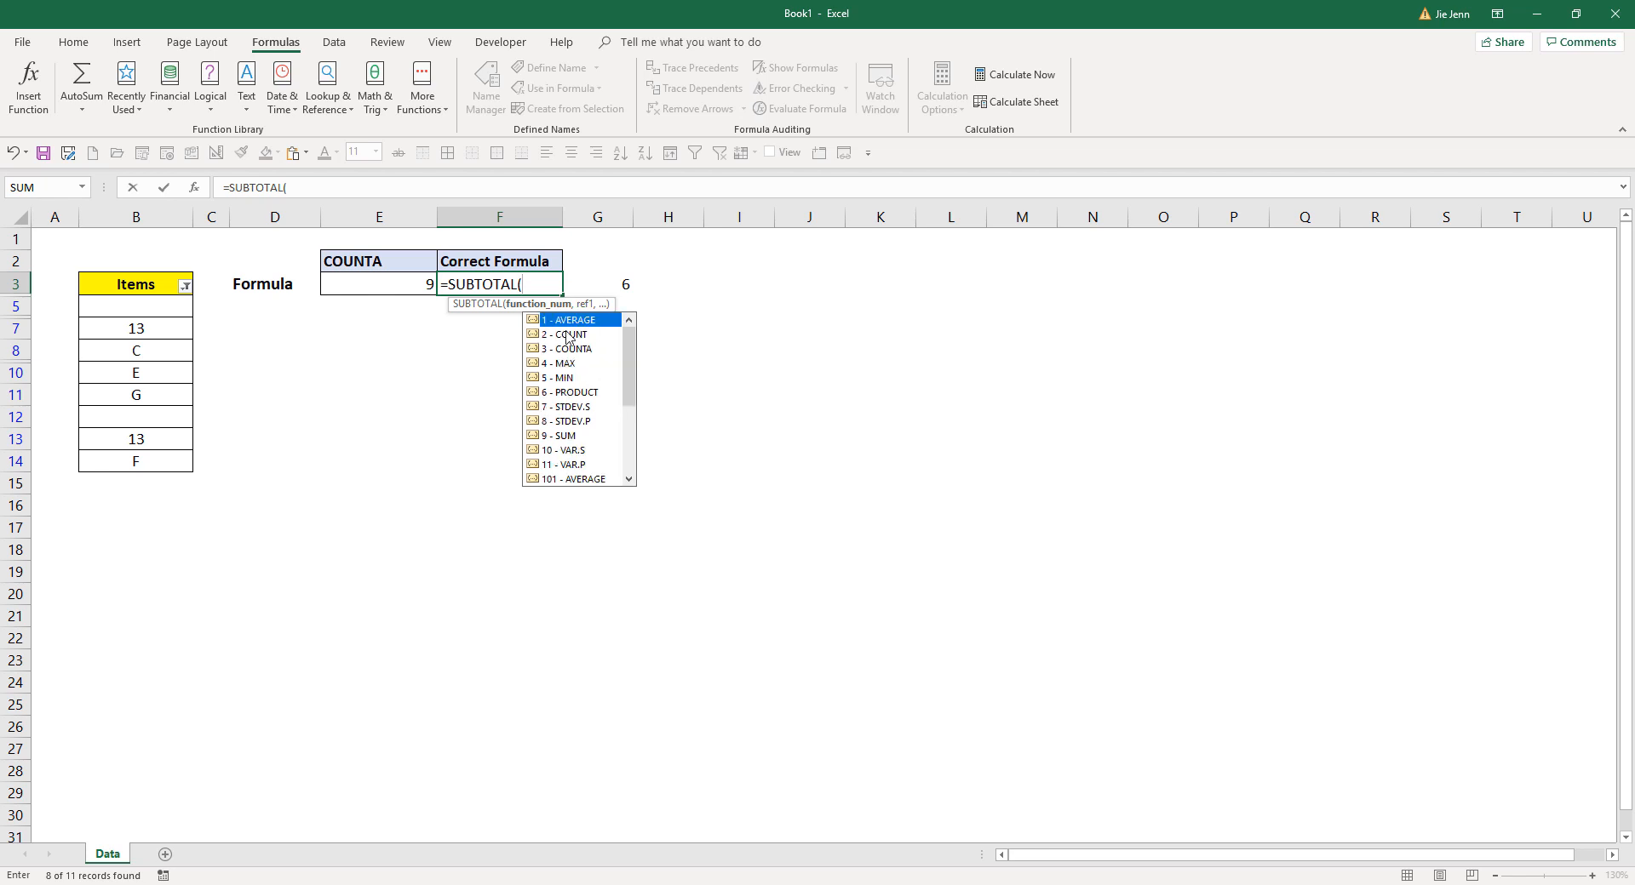
pyautogui.moveTo(627, 350); pyautogui.dragTo(625, 434)
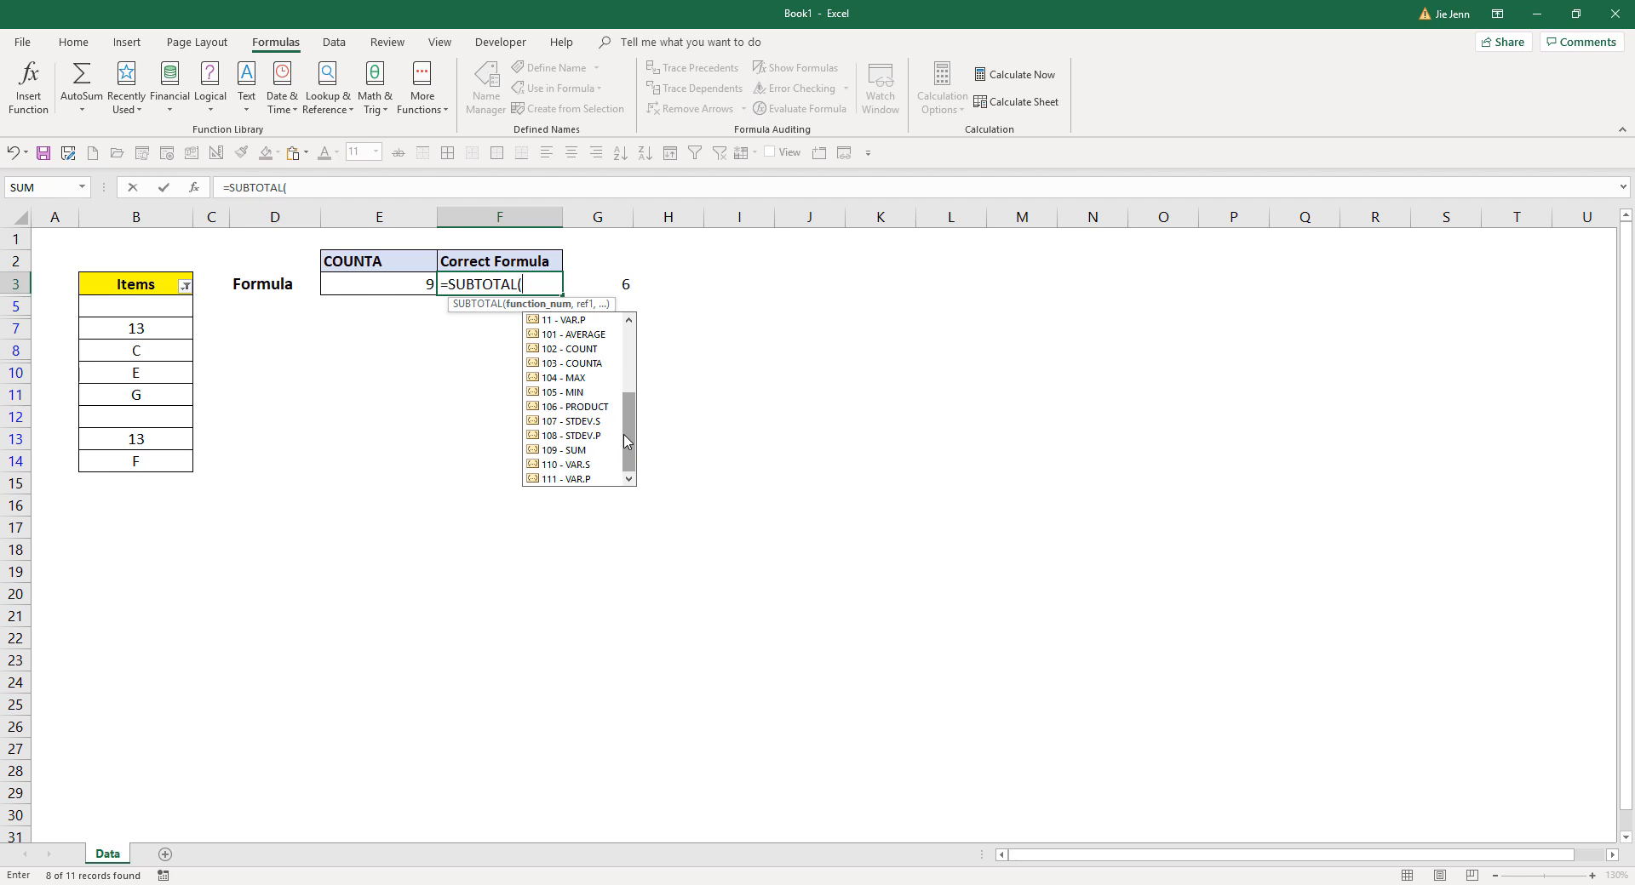
pyautogui.moveTo(627, 440); pyautogui.dragTo(629, 360)
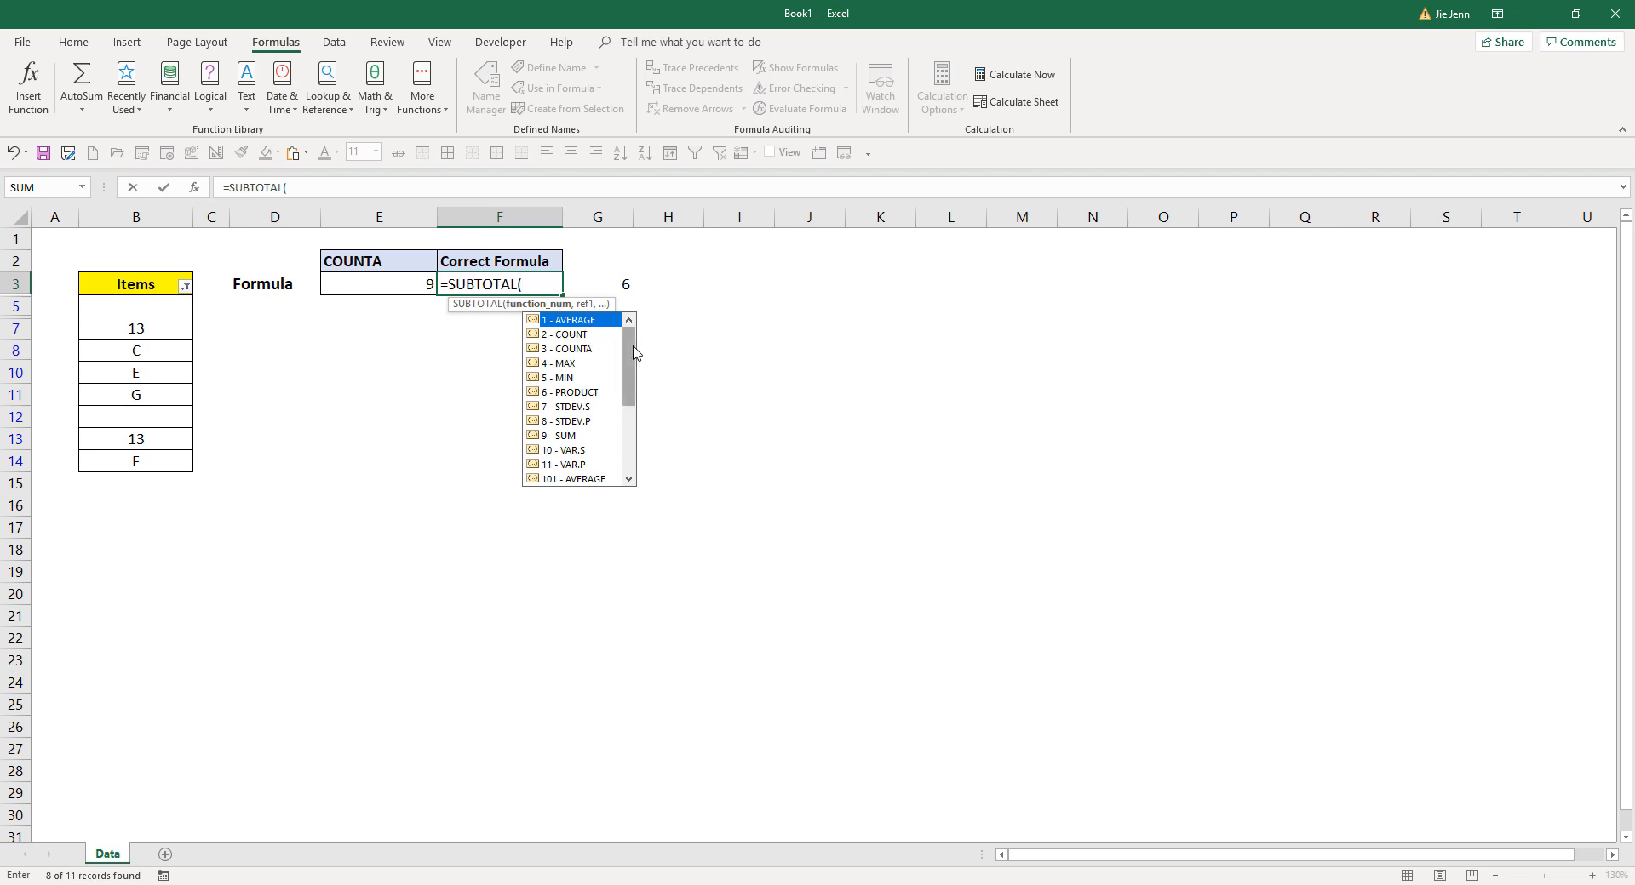
pyautogui.moveTo(634, 351); pyautogui.dragTo(622, 395)
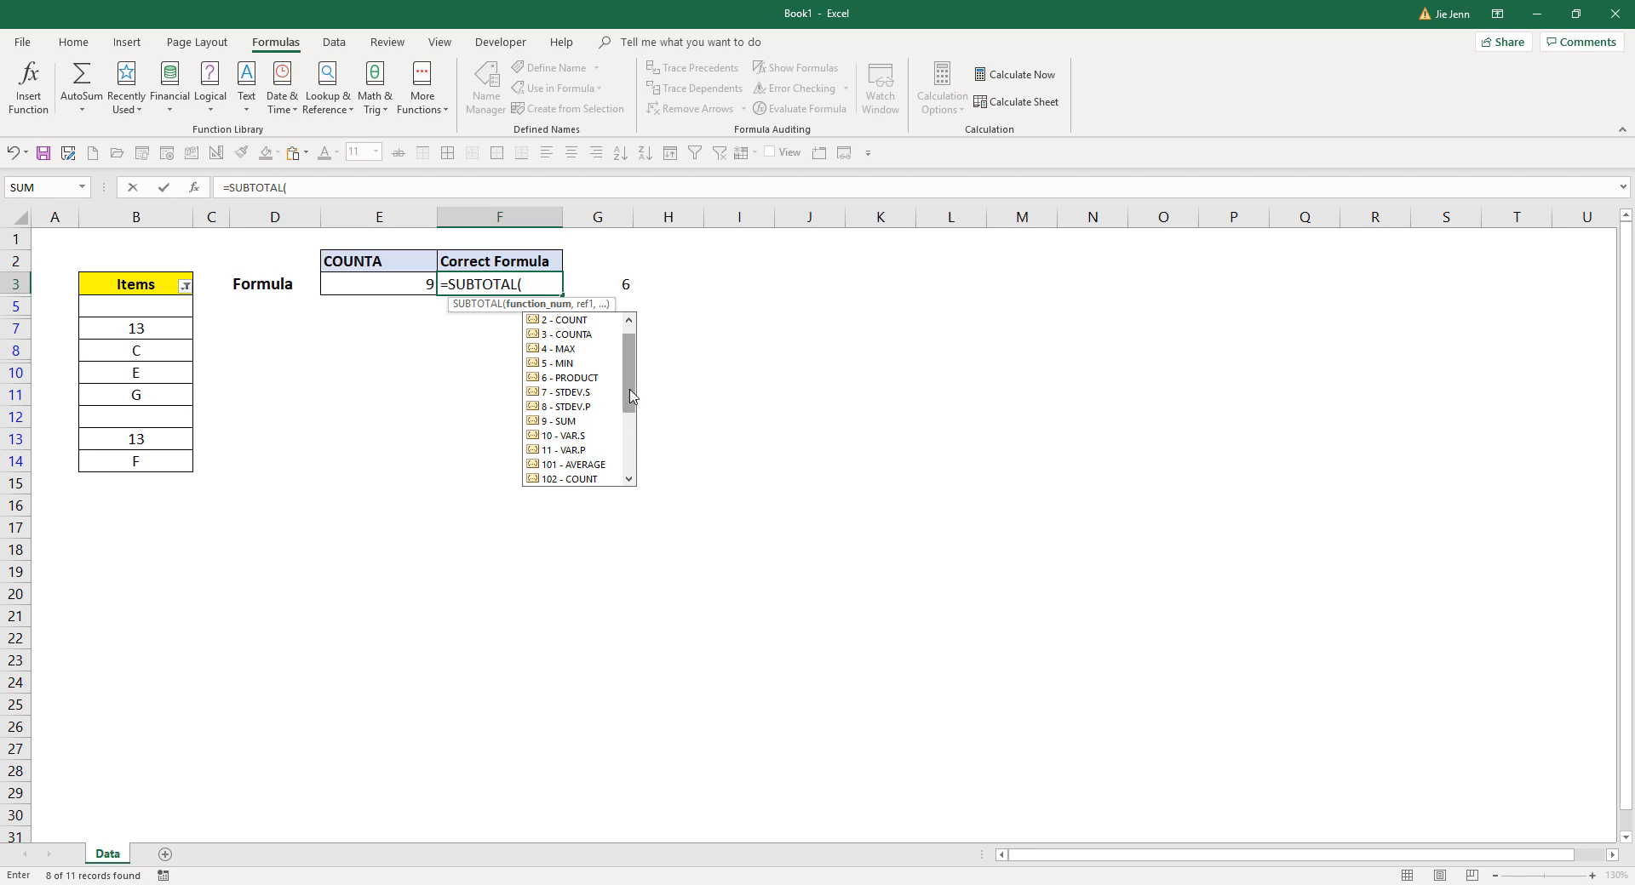
pyautogui.moveTo(631, 367); pyautogui.dragTo(632, 414)
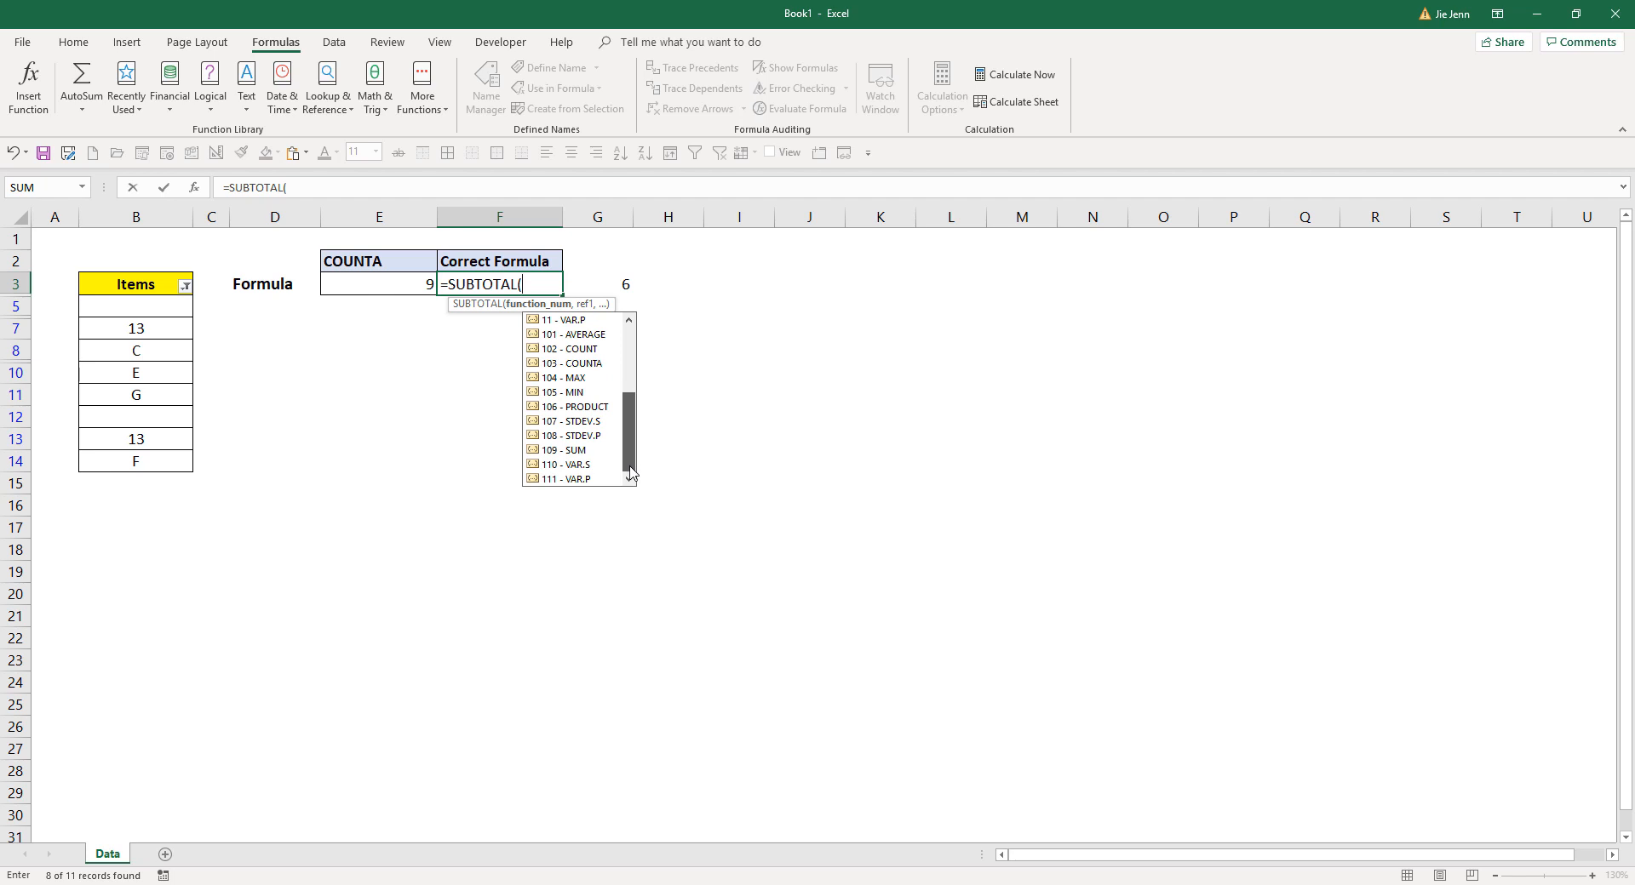
pyautogui.moveTo(631, 419); pyautogui.dragTo(632, 319)
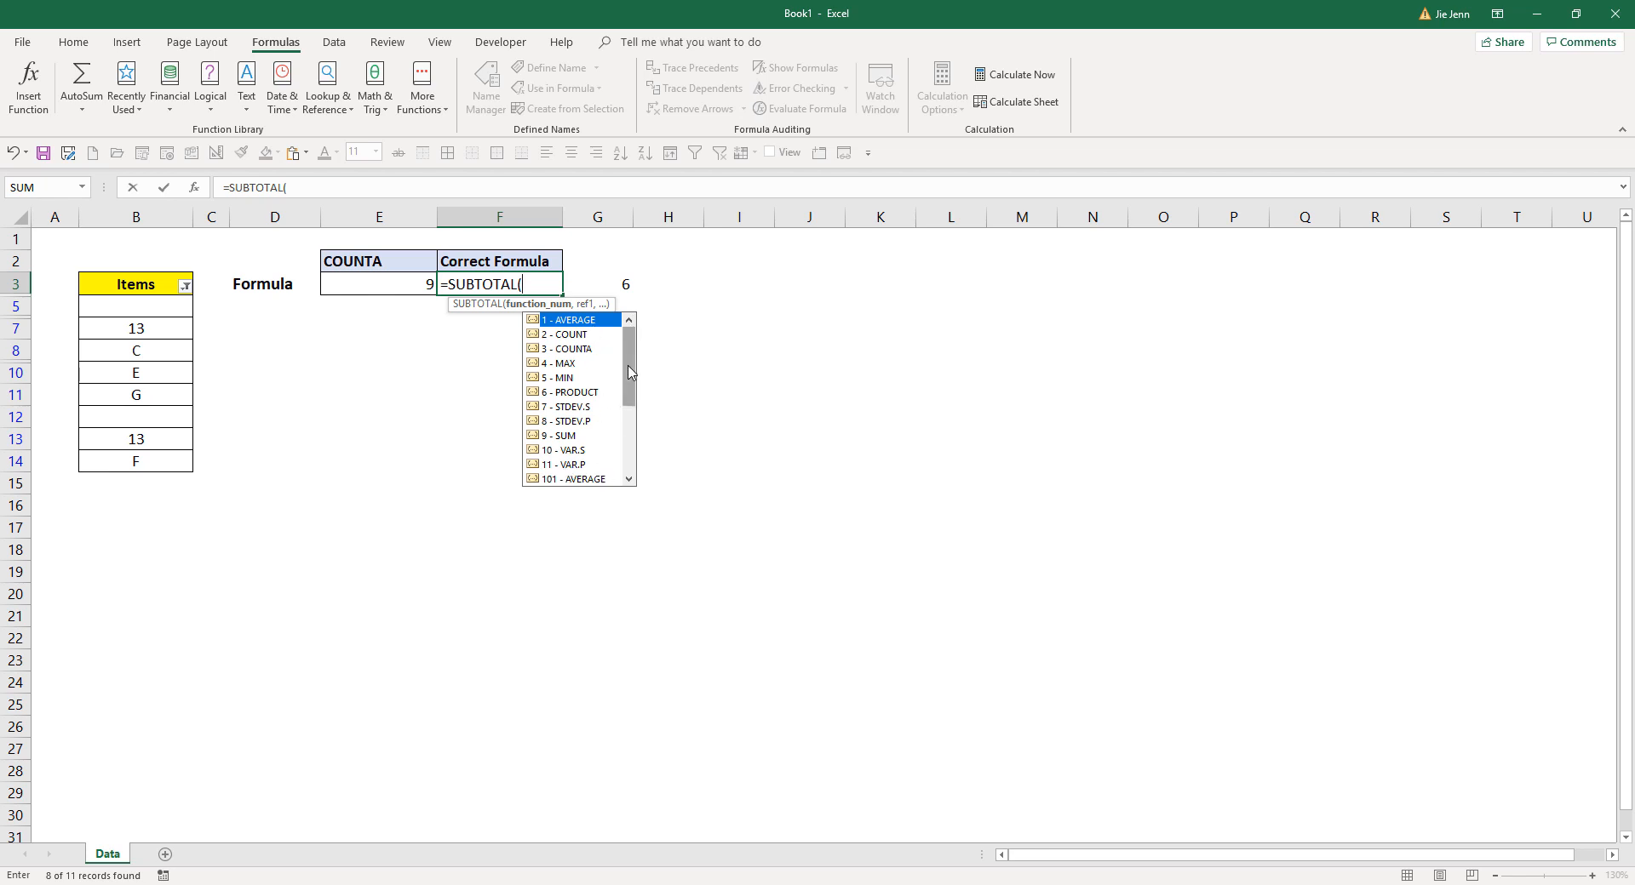
pyautogui.moveTo(630, 376); pyautogui.dragTo(631, 444)
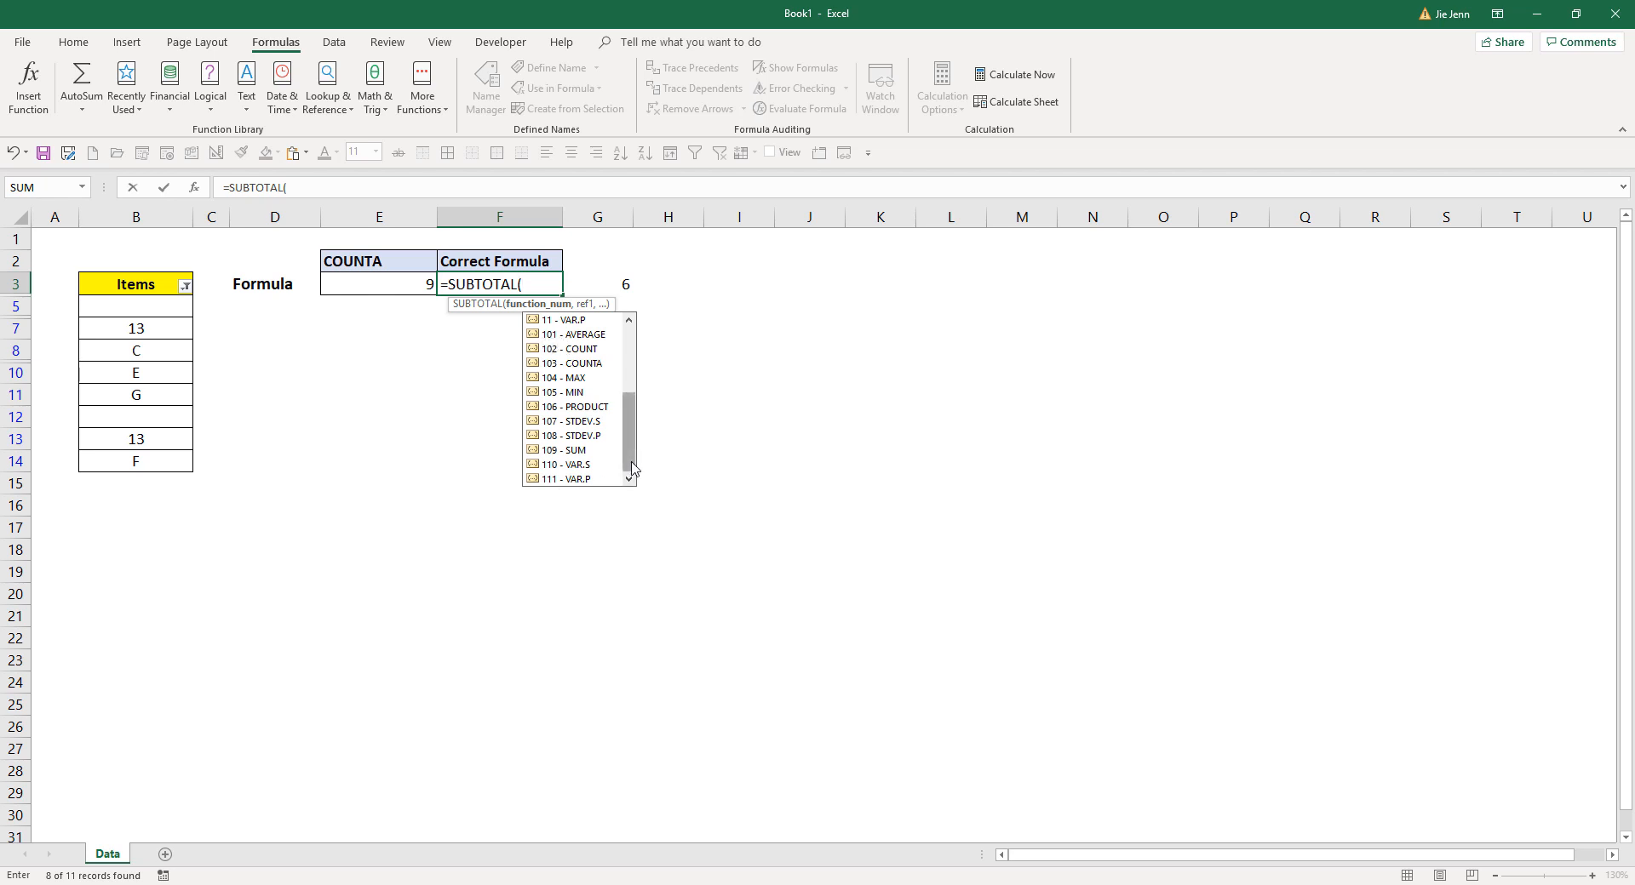
pyautogui.moveTo(631, 468); pyautogui.dragTo(629, 370)
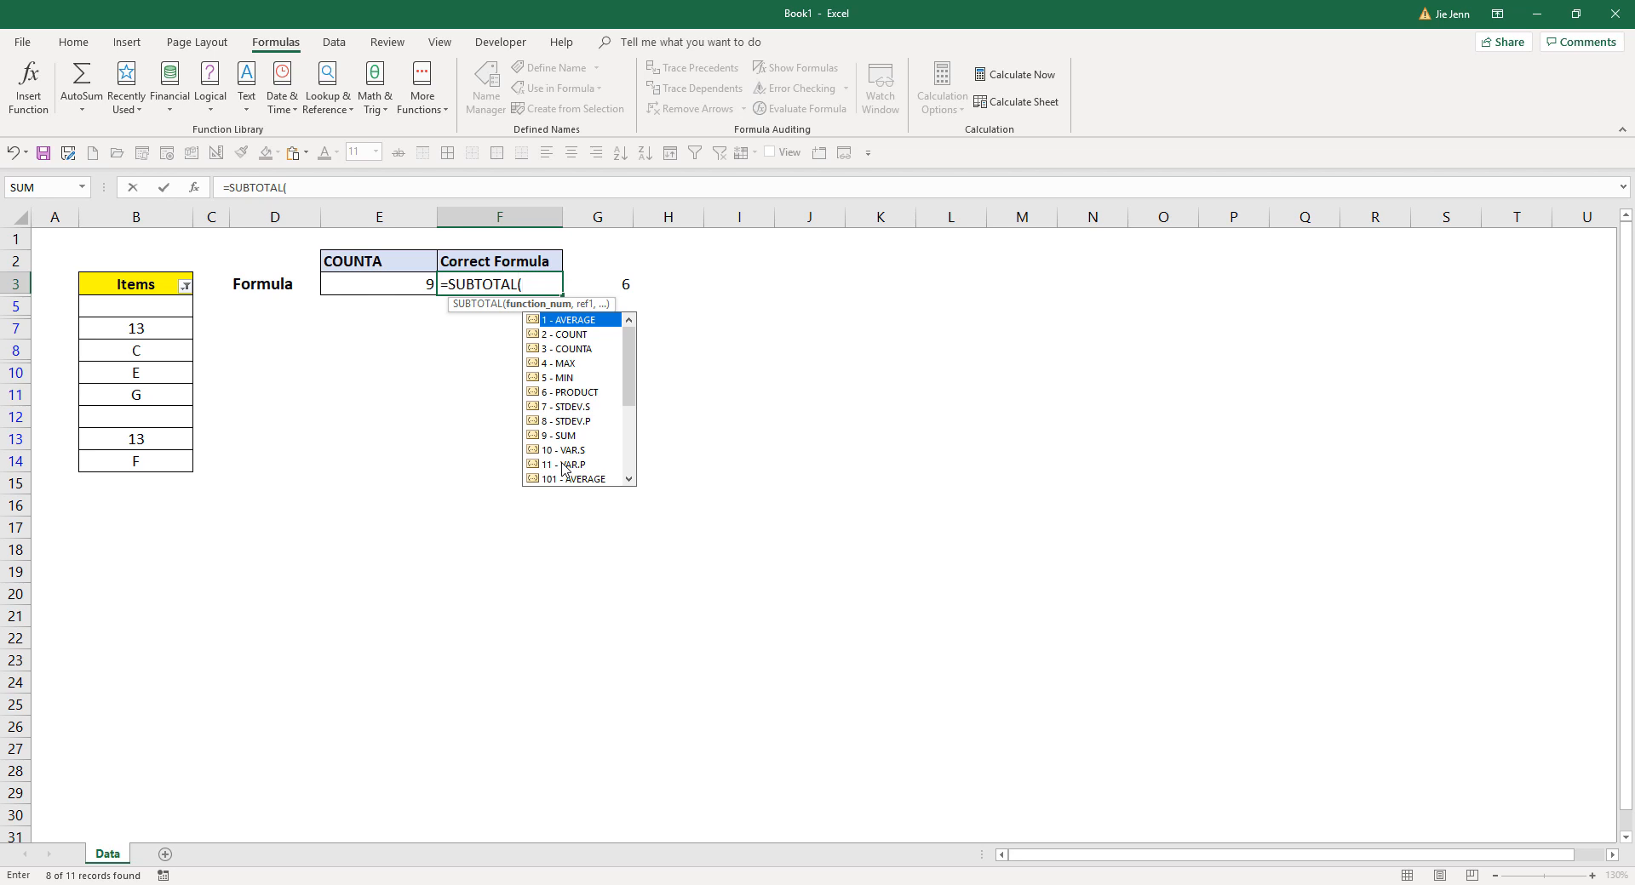
pyautogui.scroll(-4, 562, 467)
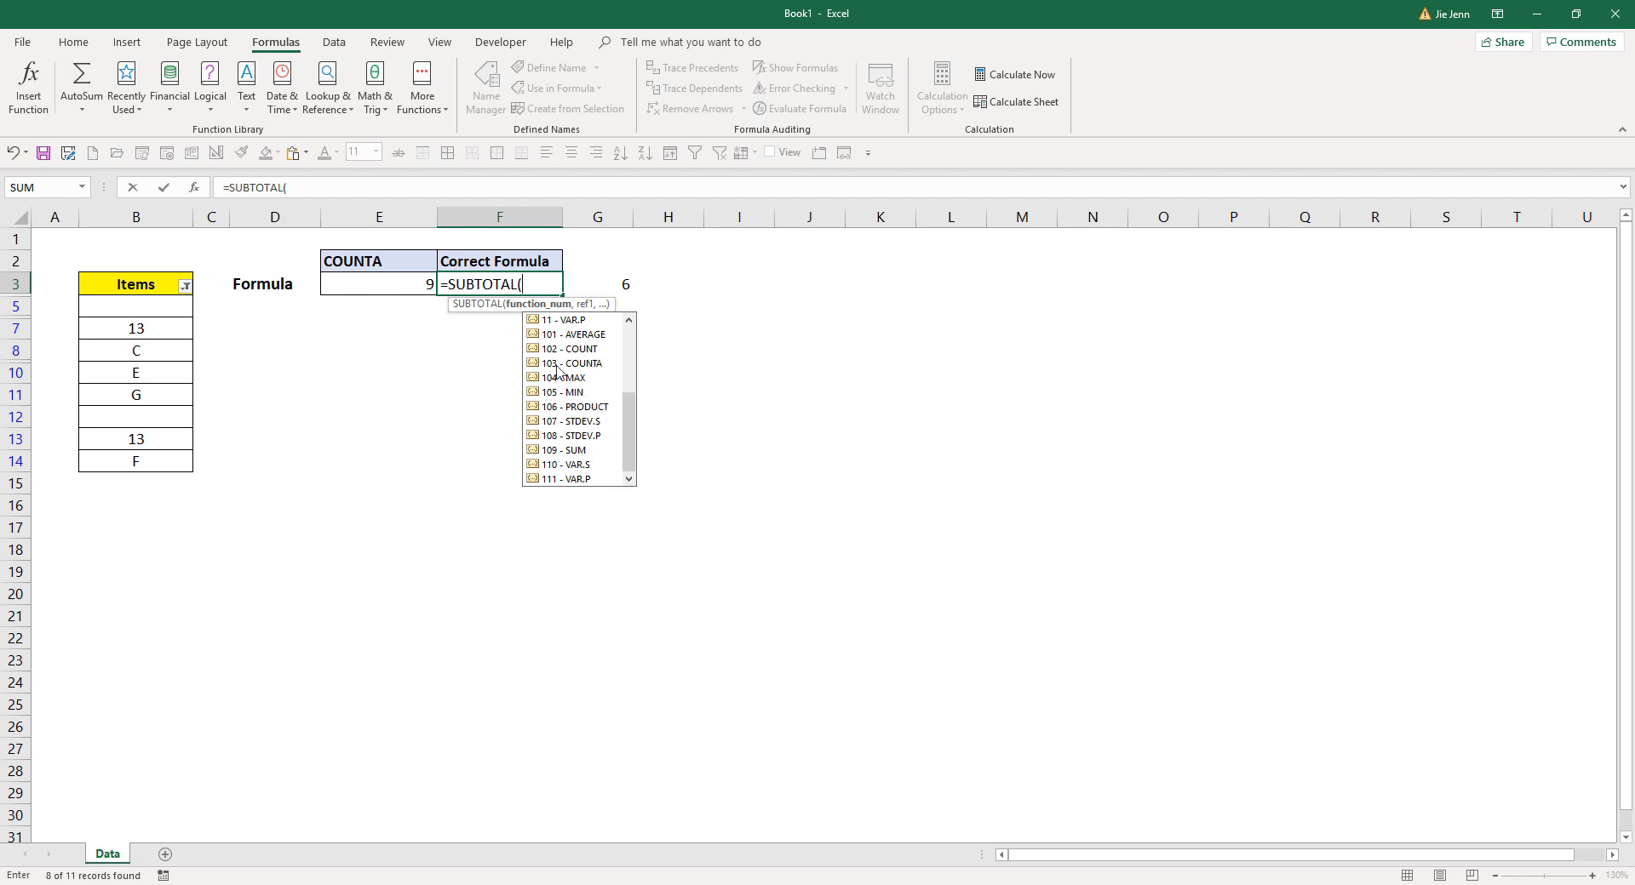
# - Complete the SUBTOTAL formula in F3 with function number 103 (COUNTA) and the range B5:B14
pyautogui.click(596, 368)
pyautogui.doubleClick(597, 377)
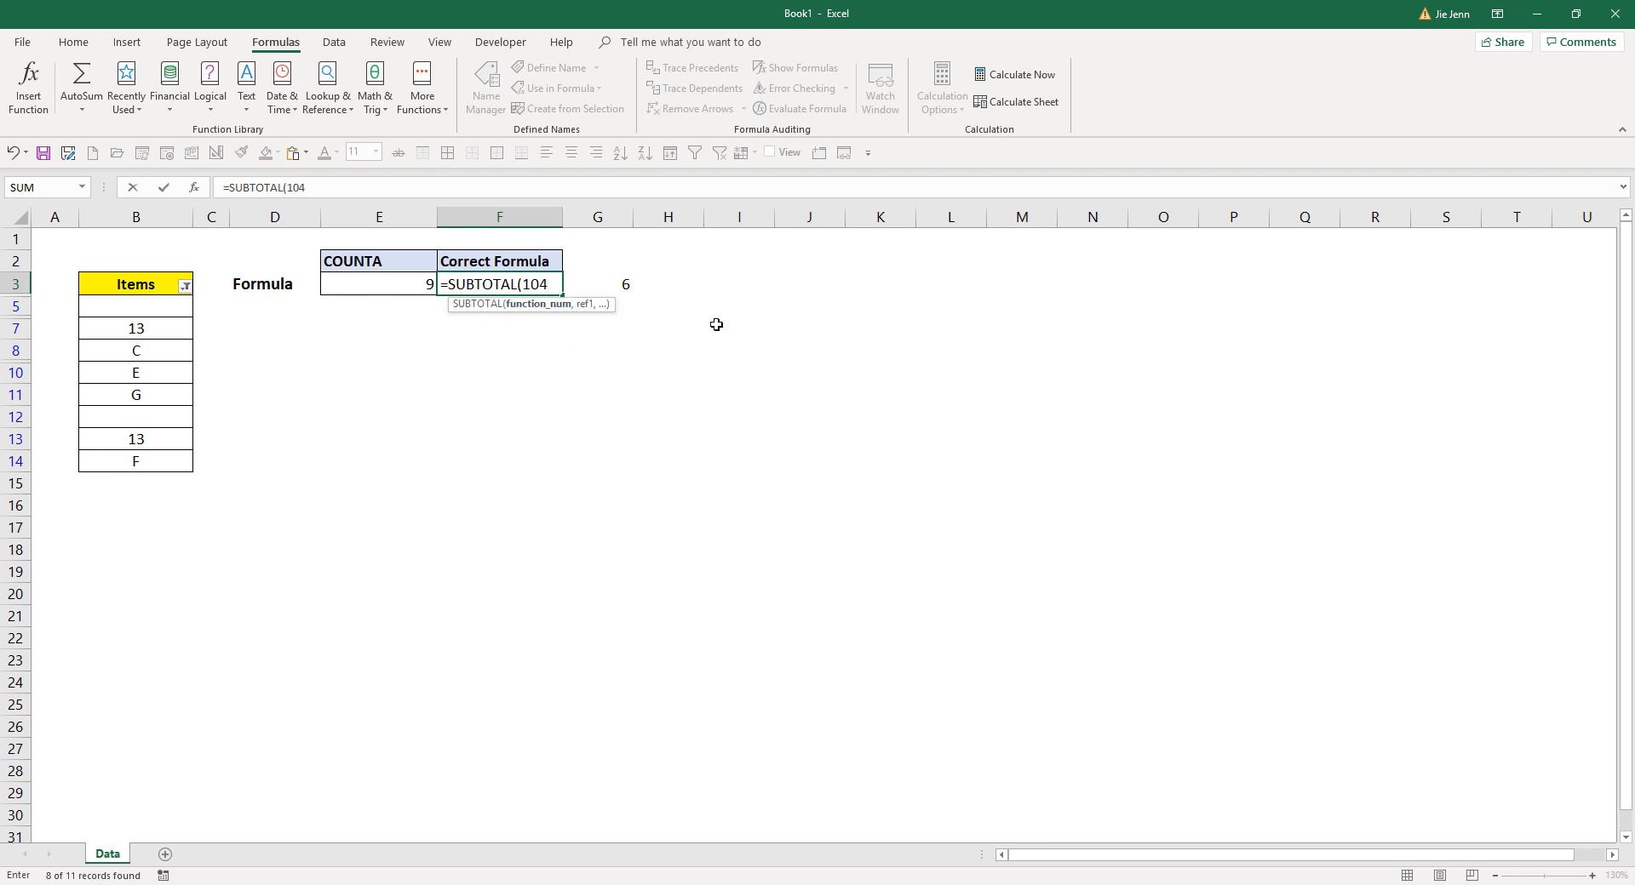
pyautogui.press('BackSpace')
pyautogui.write('3,')
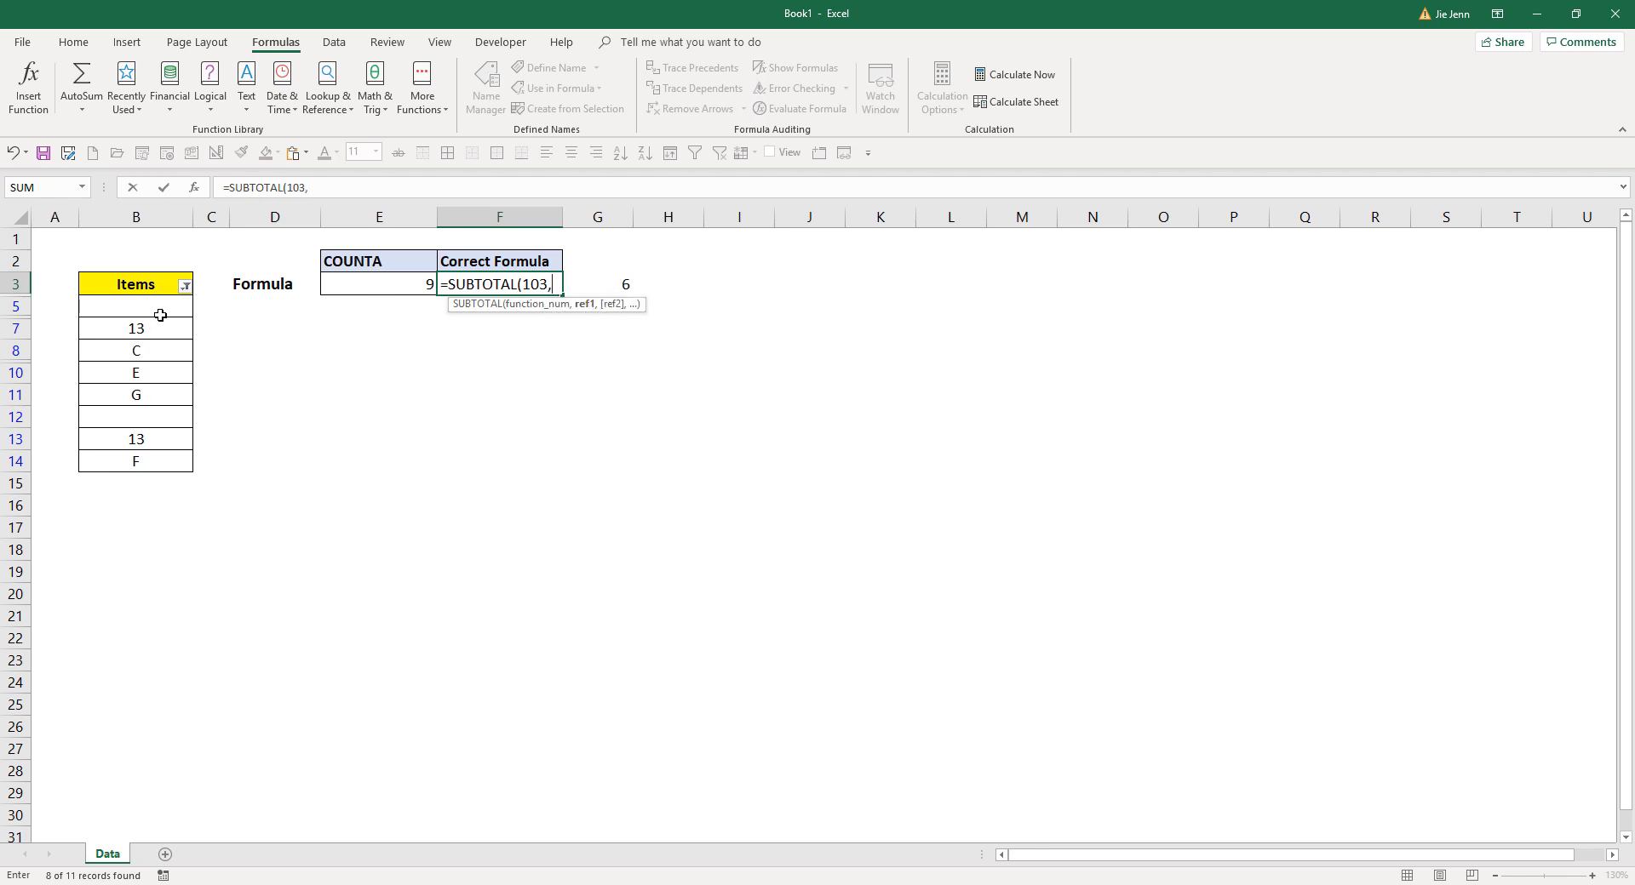
pyautogui.moveTo(160, 311); pyautogui.dragTo(161, 464)
pyautogui.write(')')
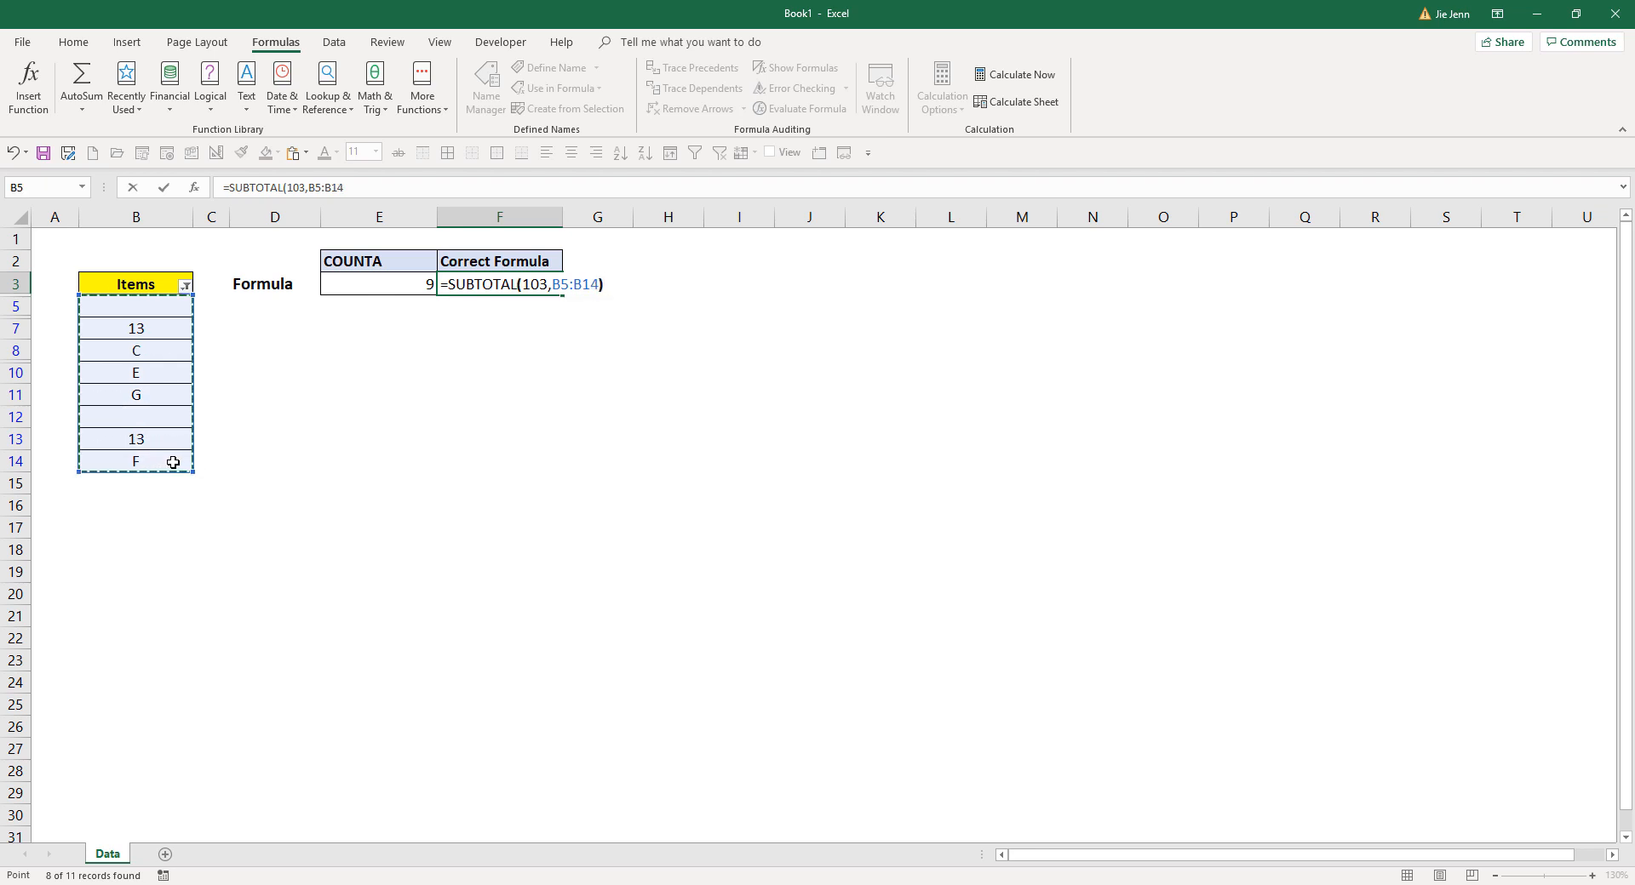
pyautogui.press('Return')
pyautogui.click(533, 284)
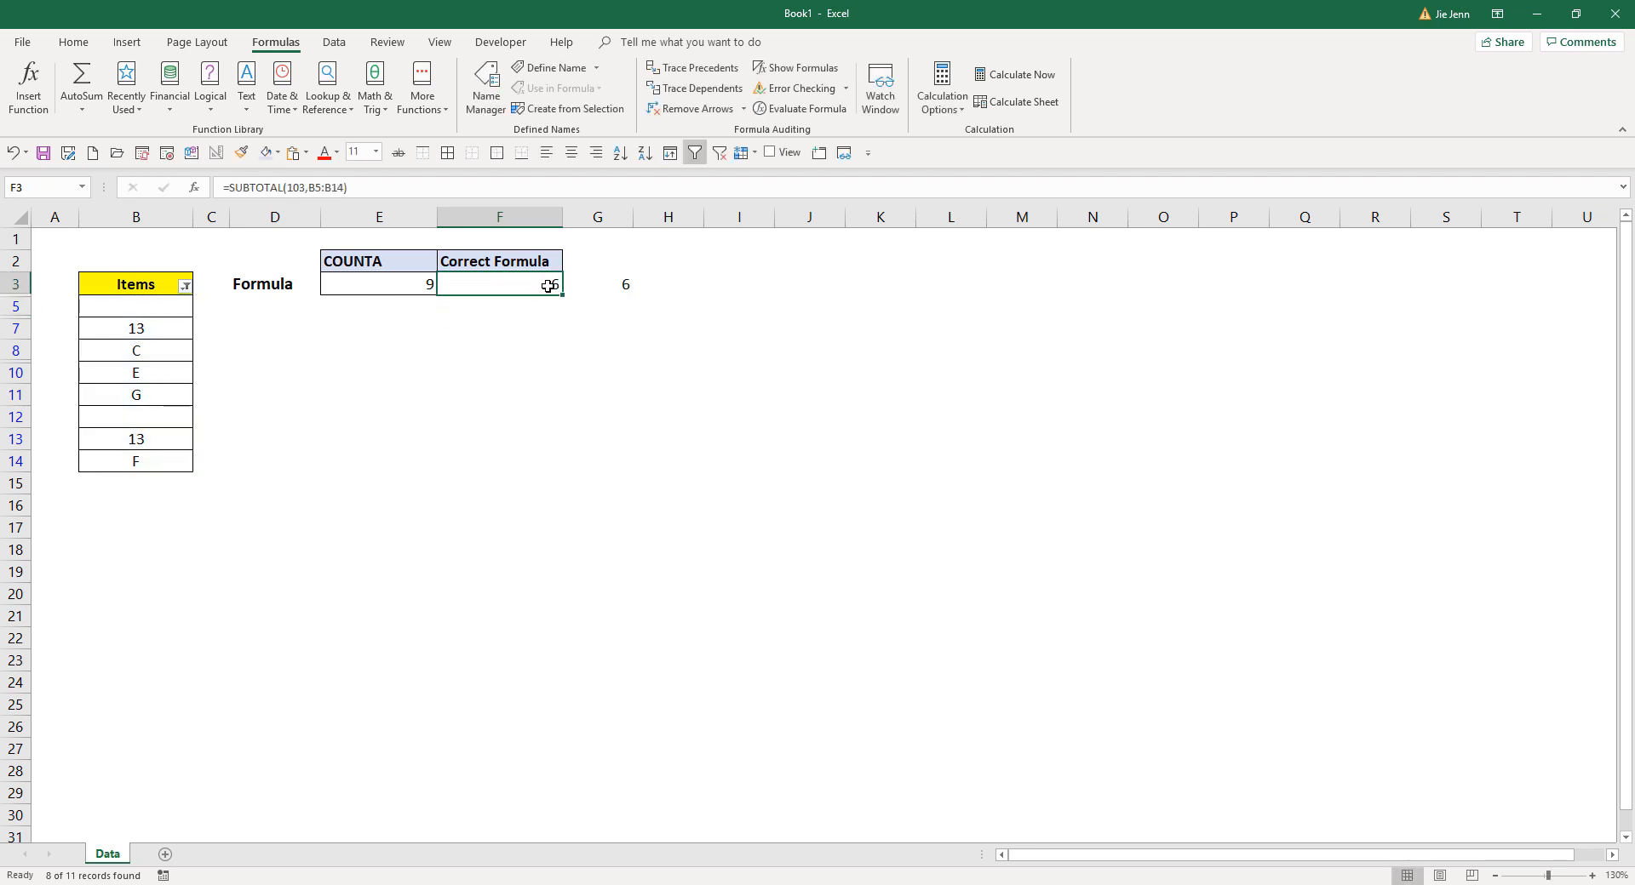
# - Also filter out C and 13 from the Items column, and select the remaining visible list to check the count
pyautogui.click(185, 286)
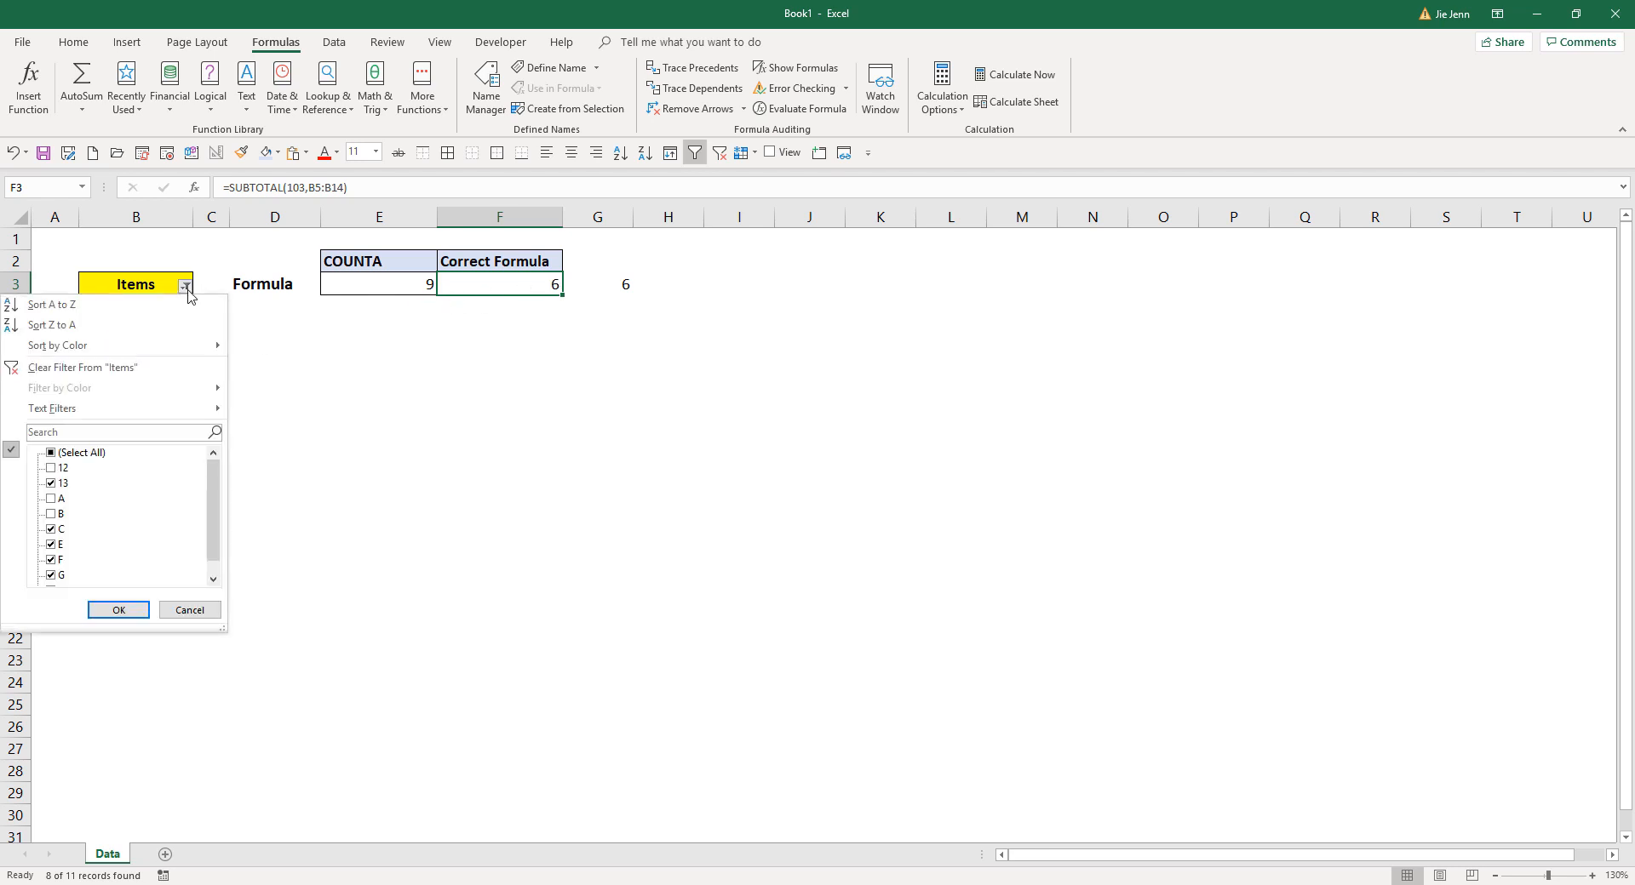
pyautogui.click(51, 530)
pyautogui.scroll(-1, 90, 534)
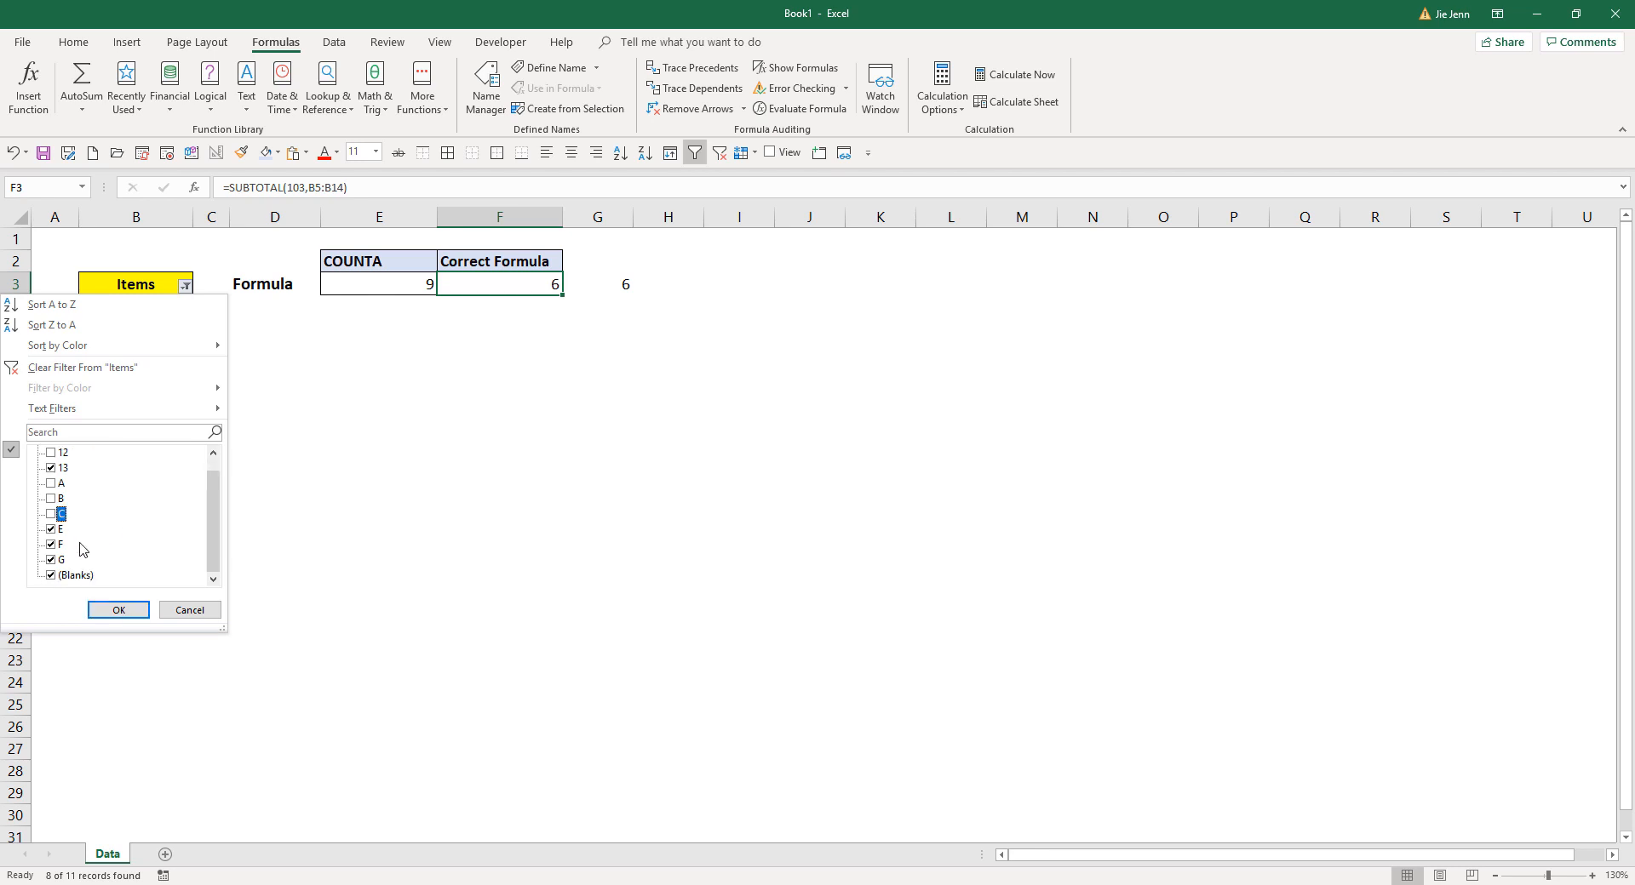
pyautogui.scroll(1, 81, 545)
pyautogui.click(51, 484)
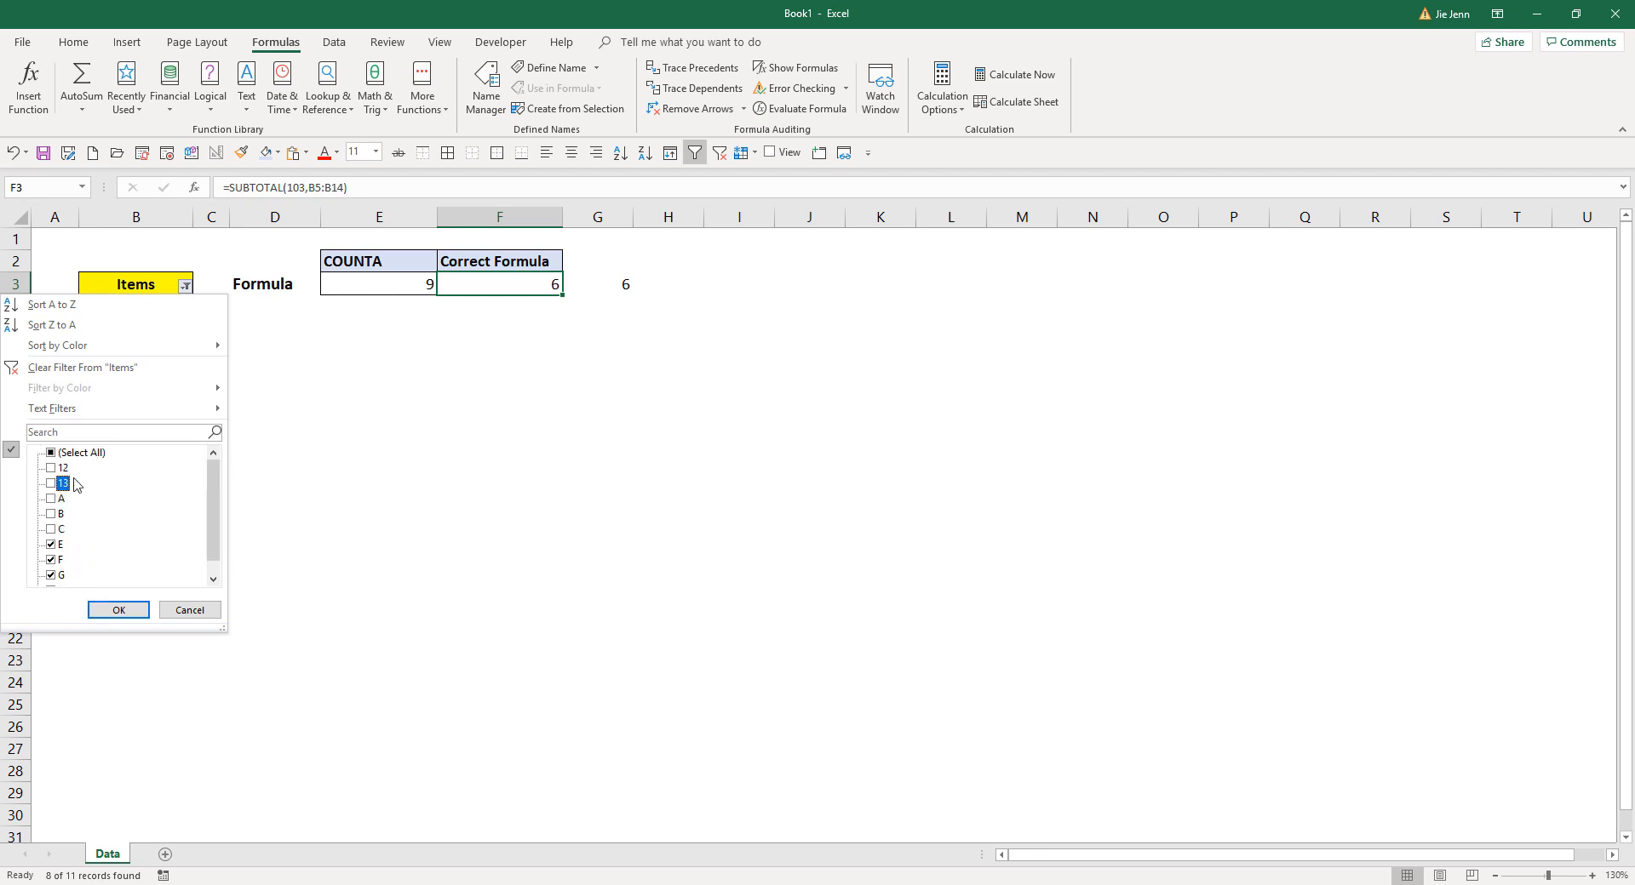
pyautogui.click(118, 610)
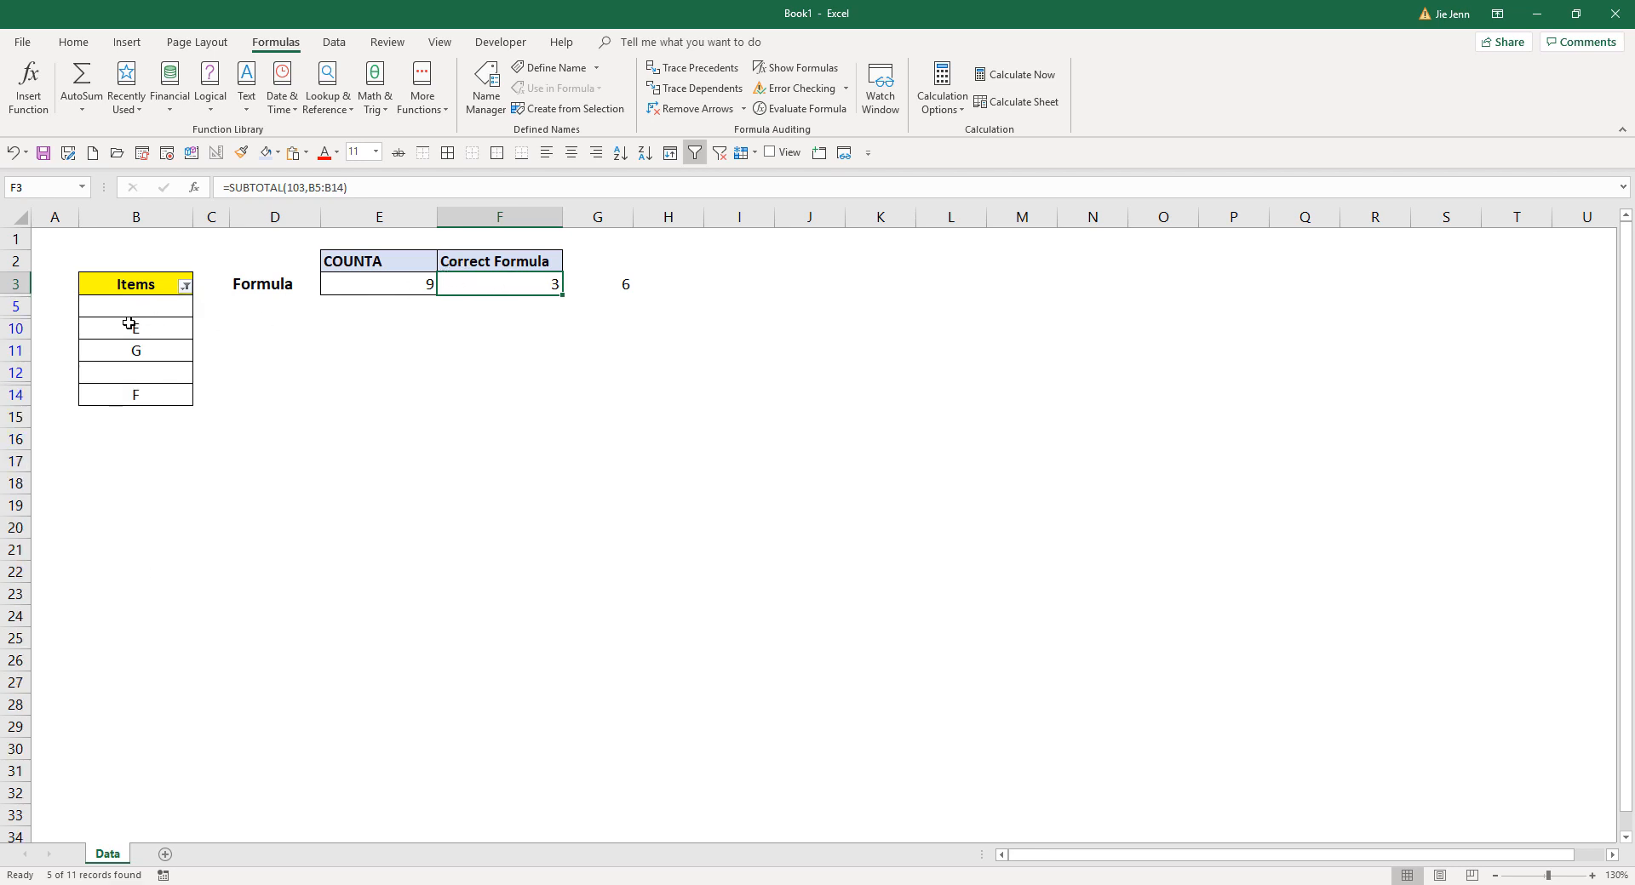
pyautogui.moveTo(128, 290); pyautogui.dragTo(156, 392)
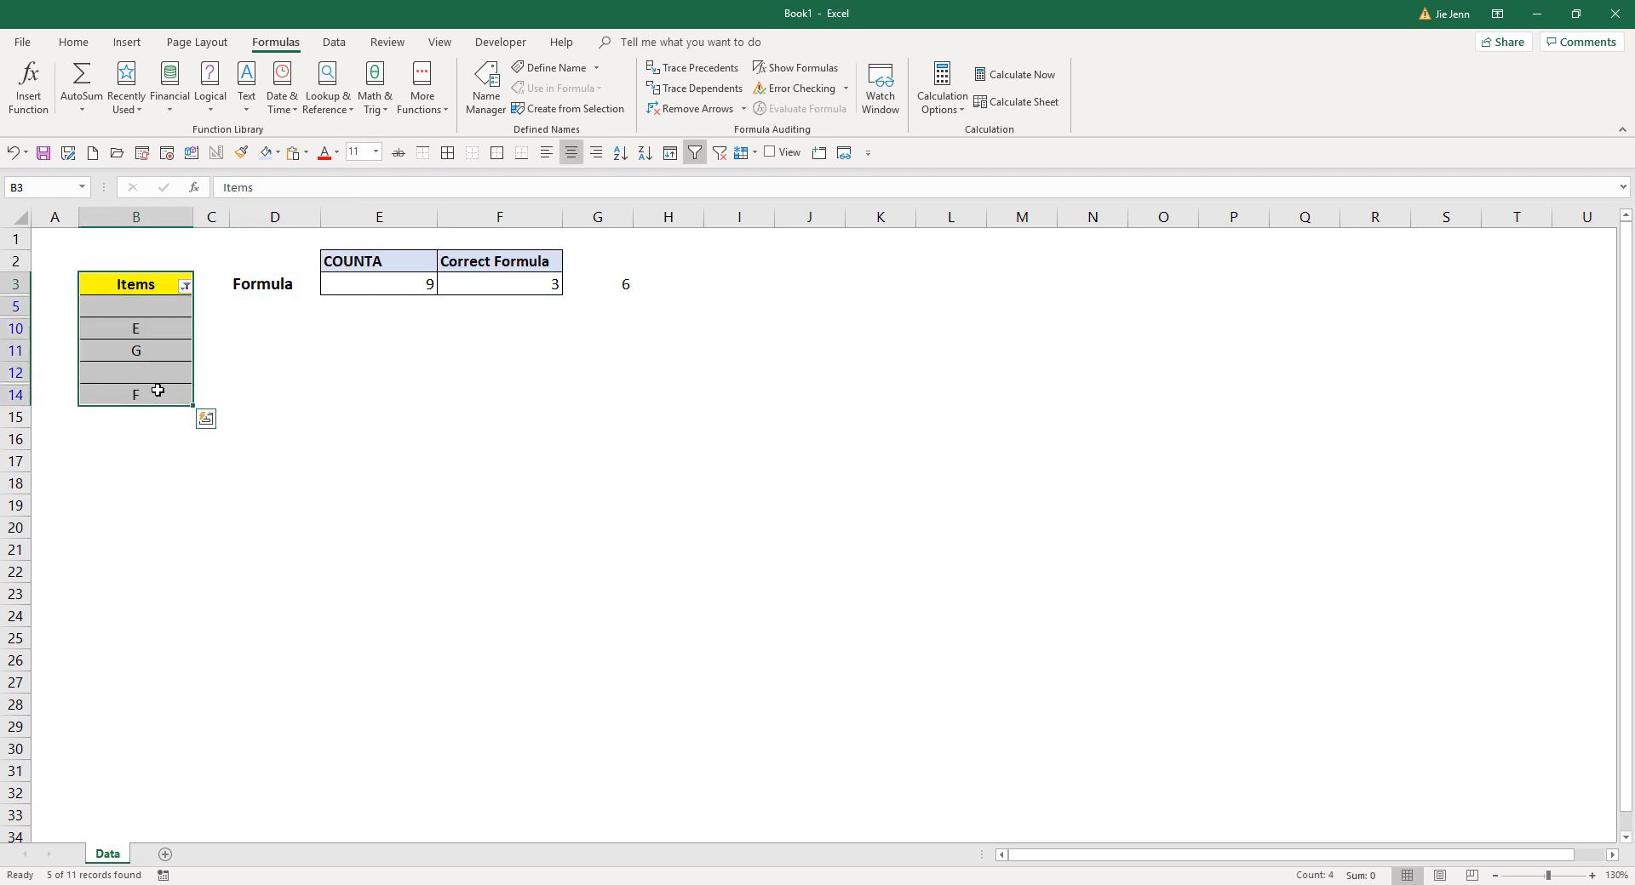